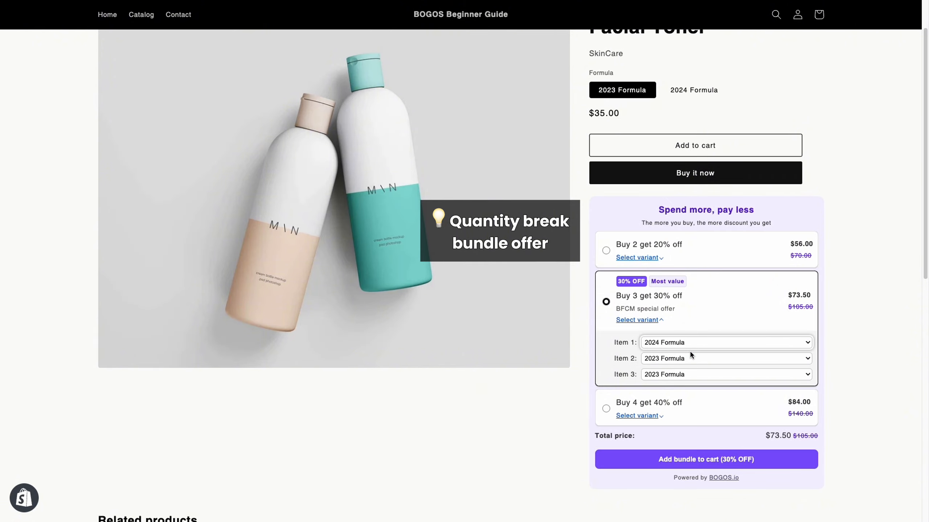
- Choose 2024 Formula as the variant for Item 3 in the Facial Toner's 'Buy 3 get 30% off' bundle
left_click(697, 372)
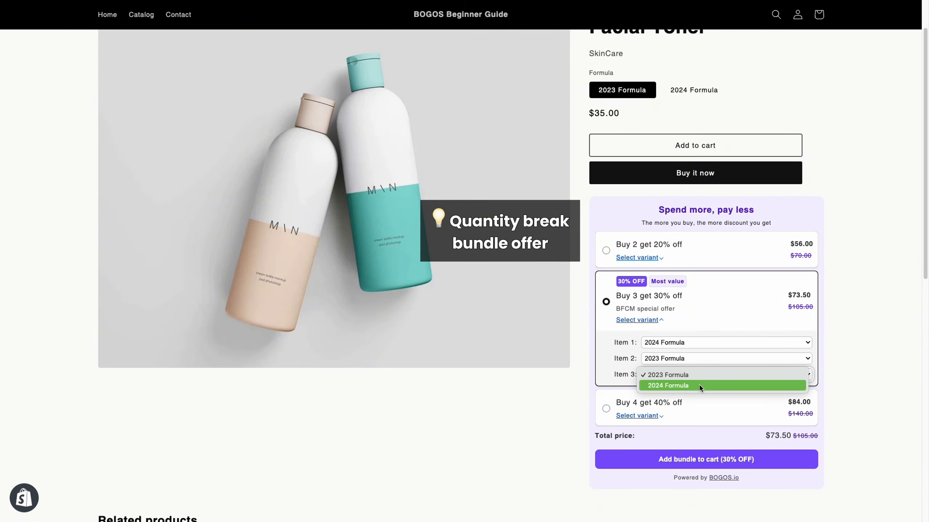
left_click(698, 384)
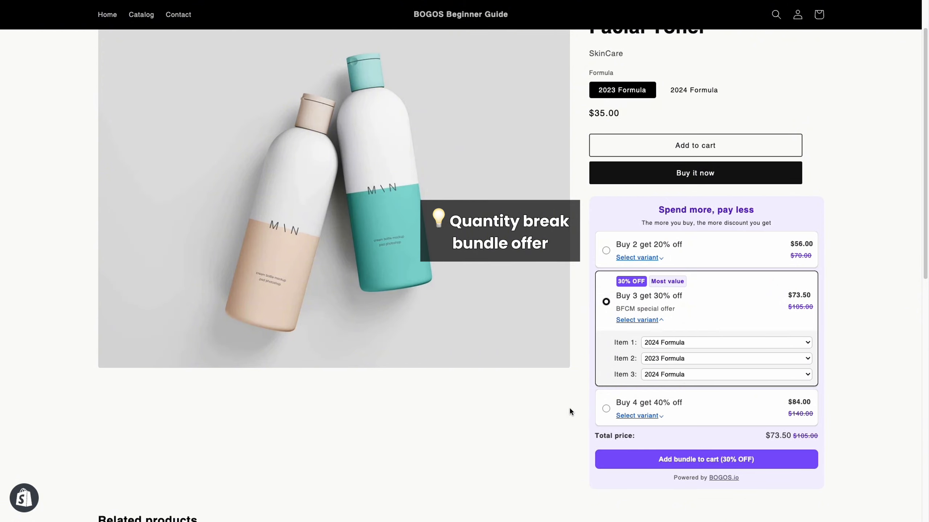
scroll(569, 405, "down", 1)
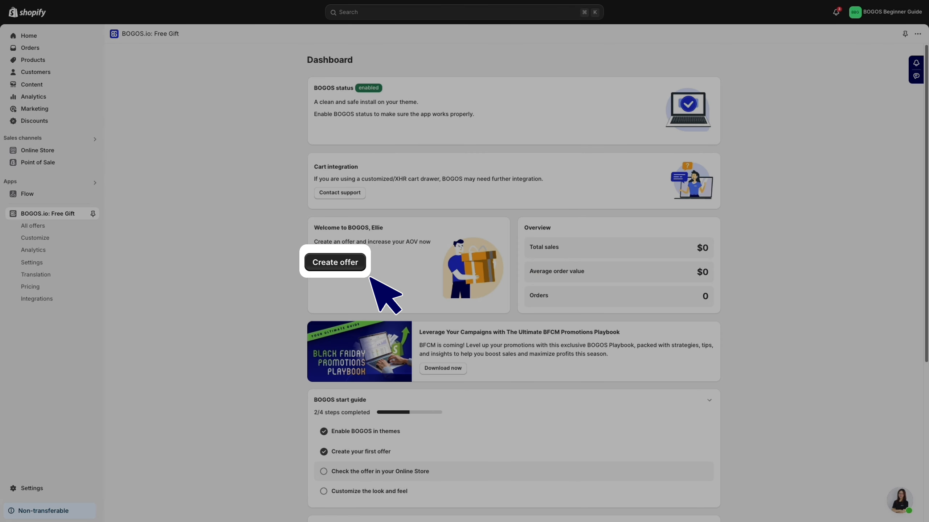
- In the BOGOS.io app of the Shopify admin, start a new bundle offer of the Quantity break type
left_click(334, 262)
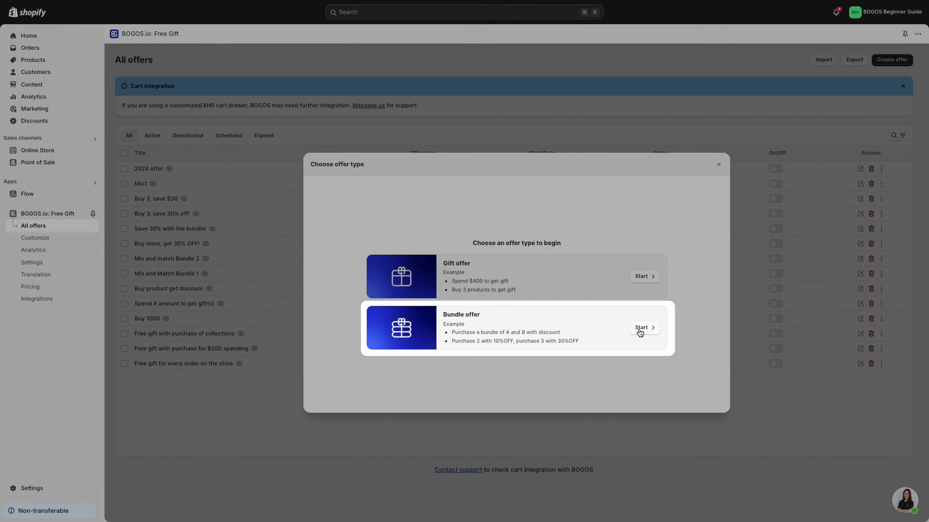
left_click(643, 327)
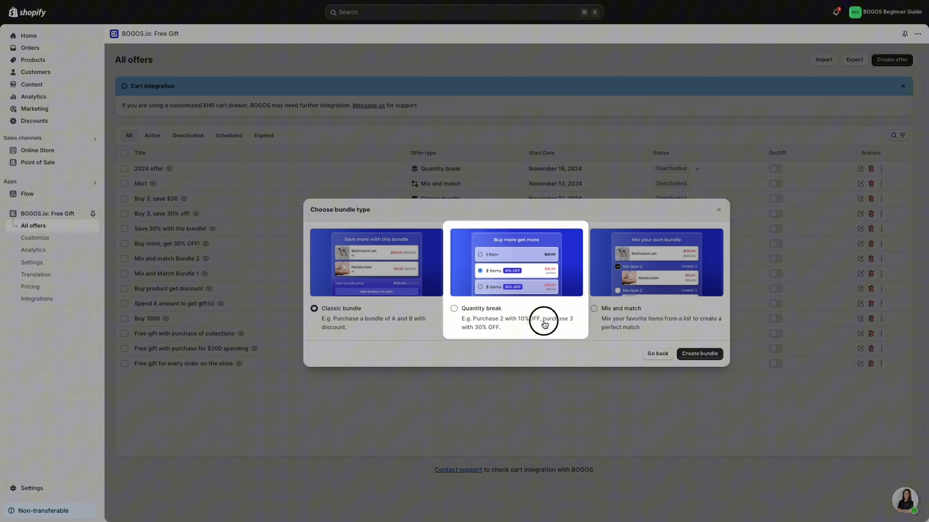
left_click(544, 323)
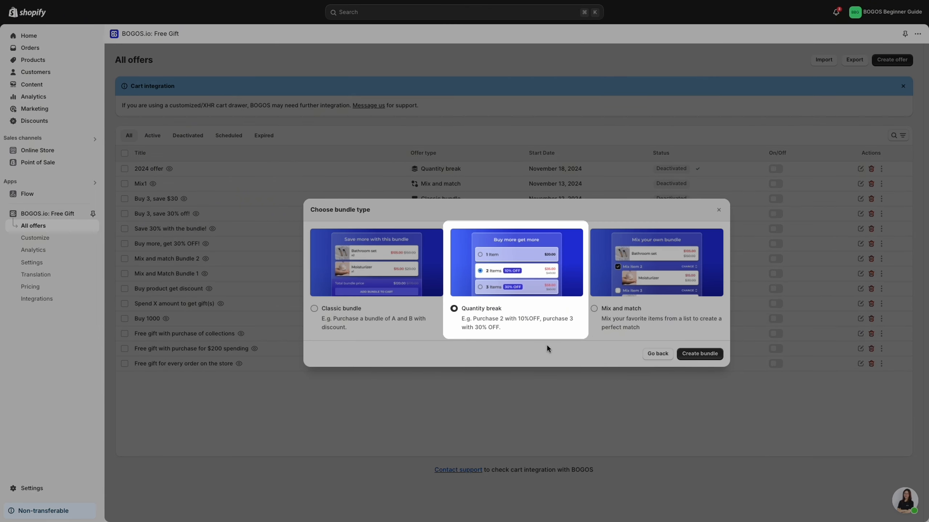
left_click(700, 354)
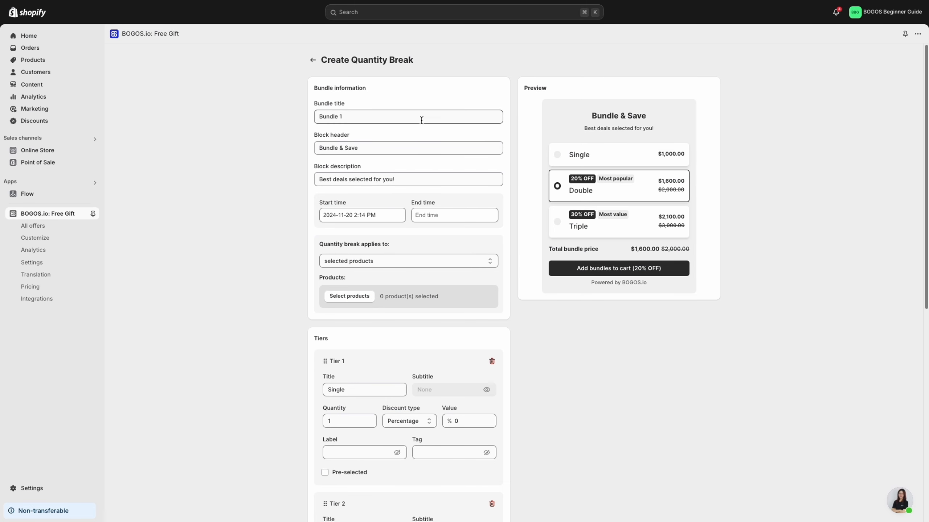
- Set the bundle title to 'Spend more, pay less'
left_click(421, 120)
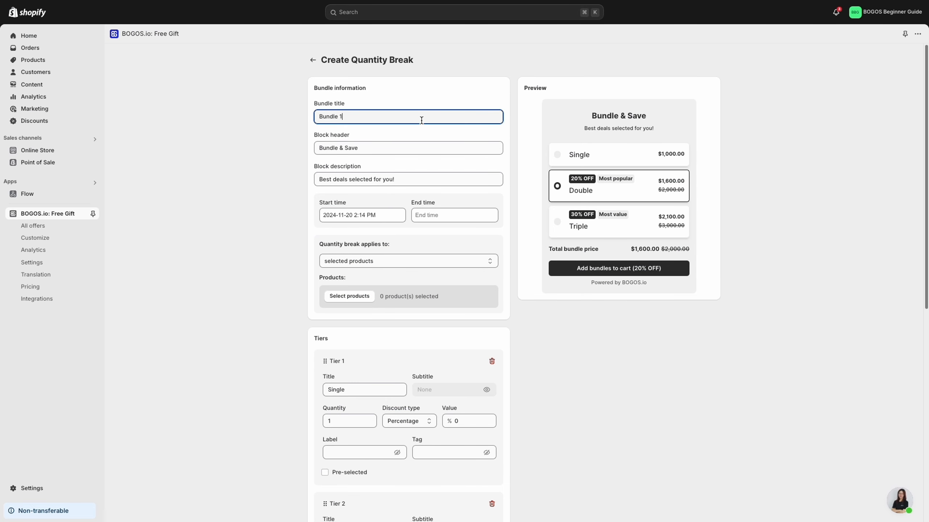
triple_click(421, 120)
type("Spend")
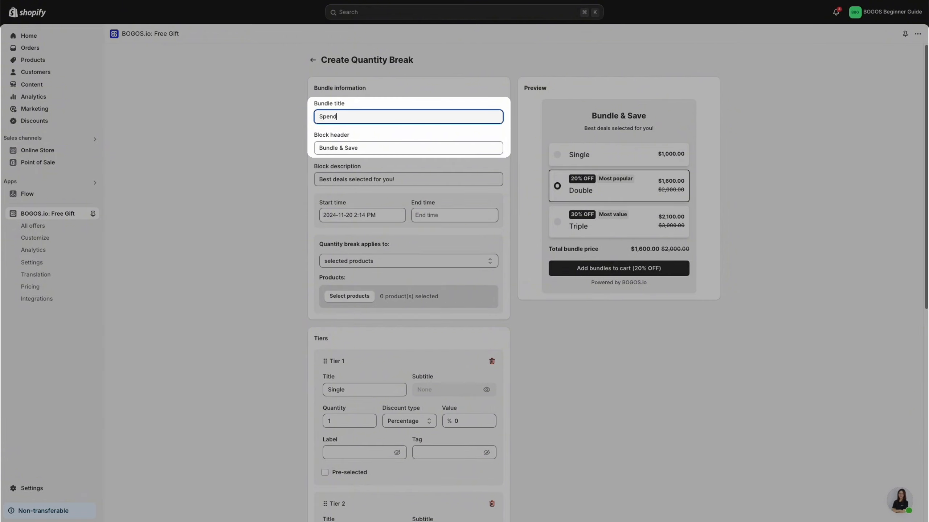
type(" more, pay less")
- Copy the bundle title 'Spend more, pay less' into the block header, replacing its default text
triple_click(421, 118)
key("ctrl+c")
left_click(410, 149)
double_click(410, 150)
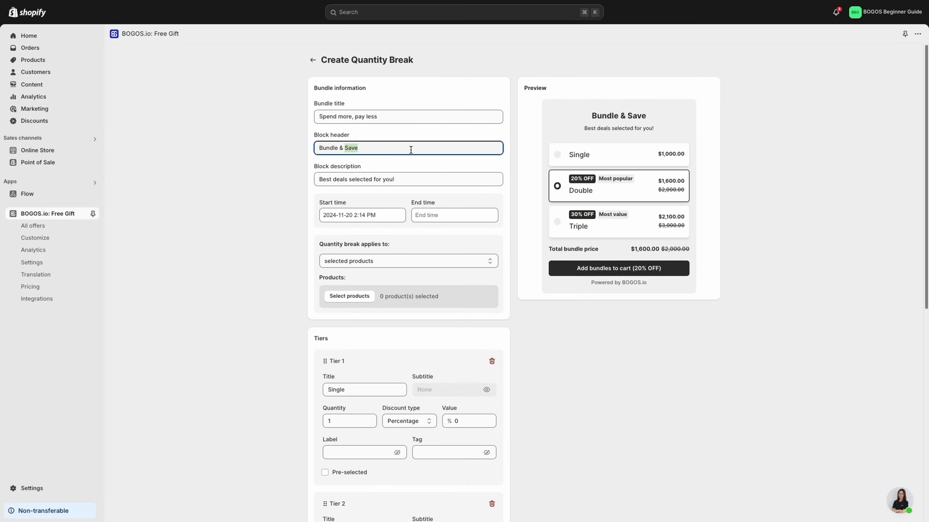
triple_click(411, 149)
key("ctrl+v")
- Set the block description to 'The more you buy, the more discount you get'
left_click(425, 179)
triple_click(441, 180)
type("The")
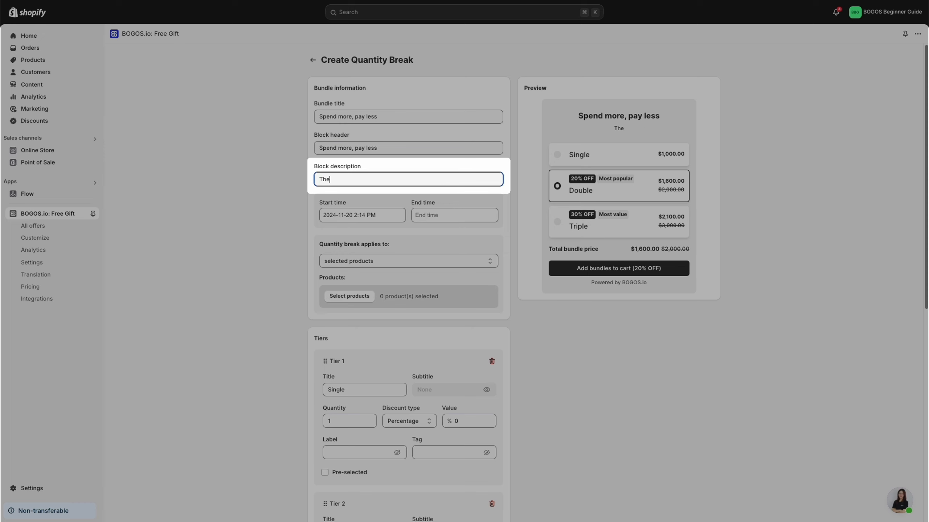
type(" more you buy, the more")
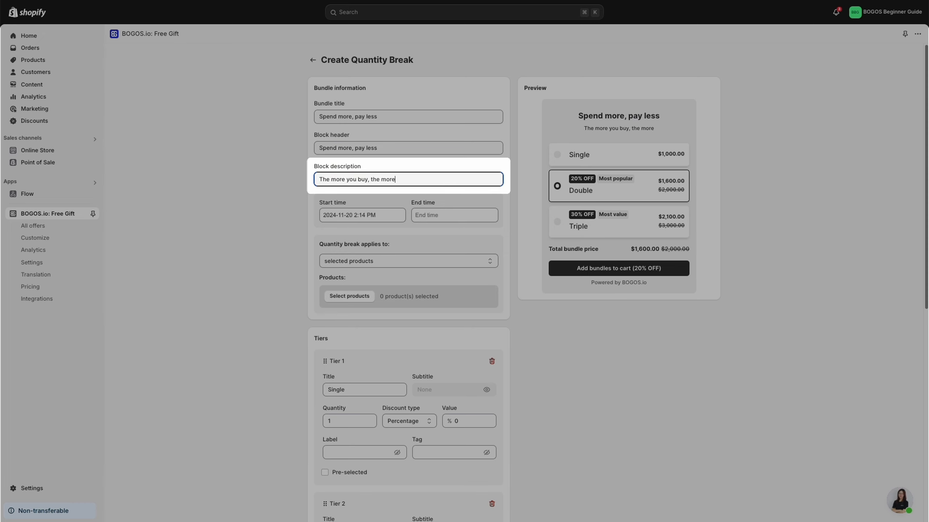
type(" discount you get")
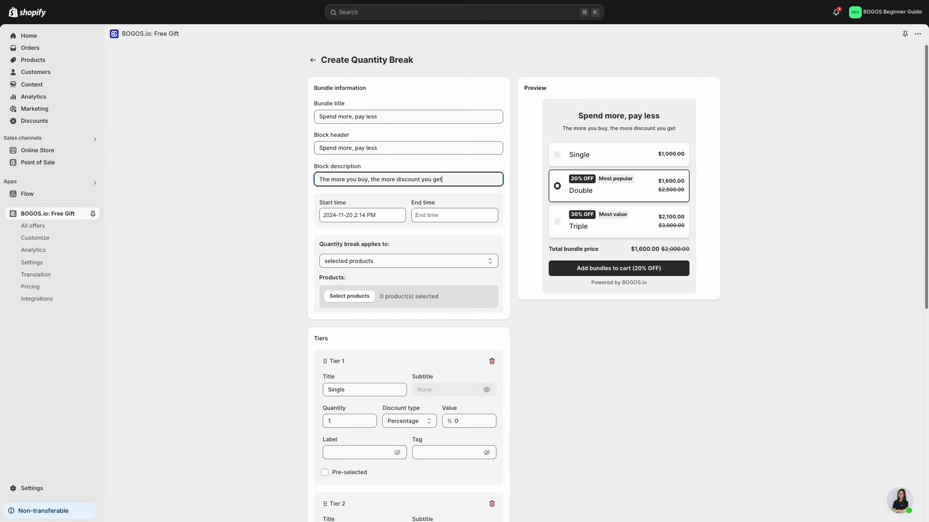
- Examine the start and end time calendars and the options for which products the quantity break applies to
left_click(398, 218)
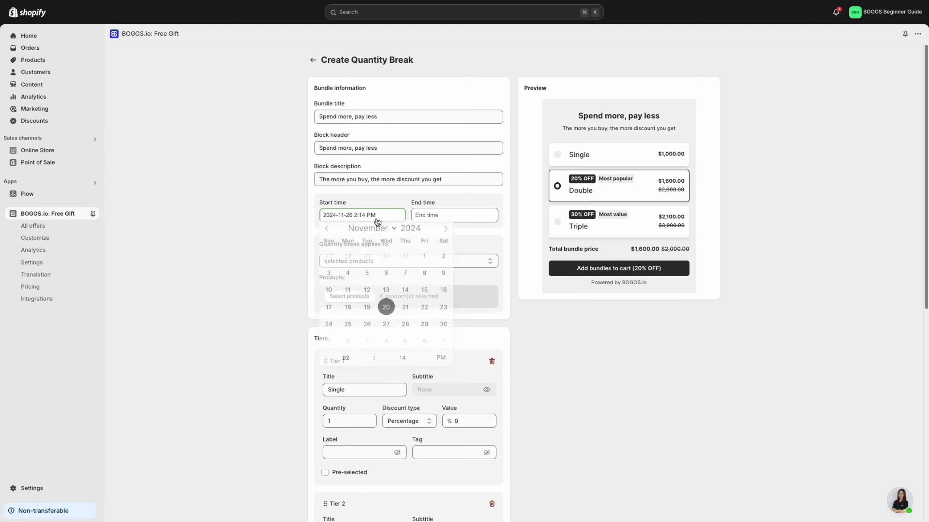
left_click(452, 218)
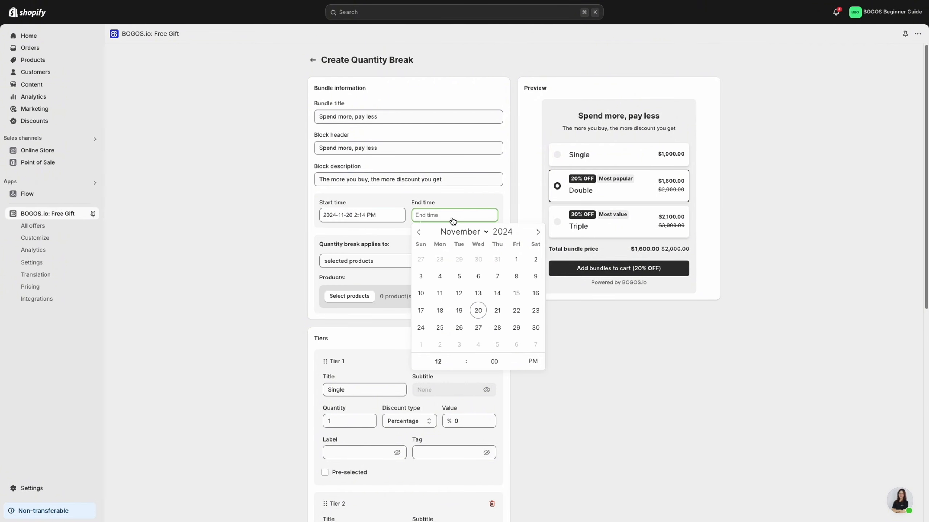
left_click(402, 260)
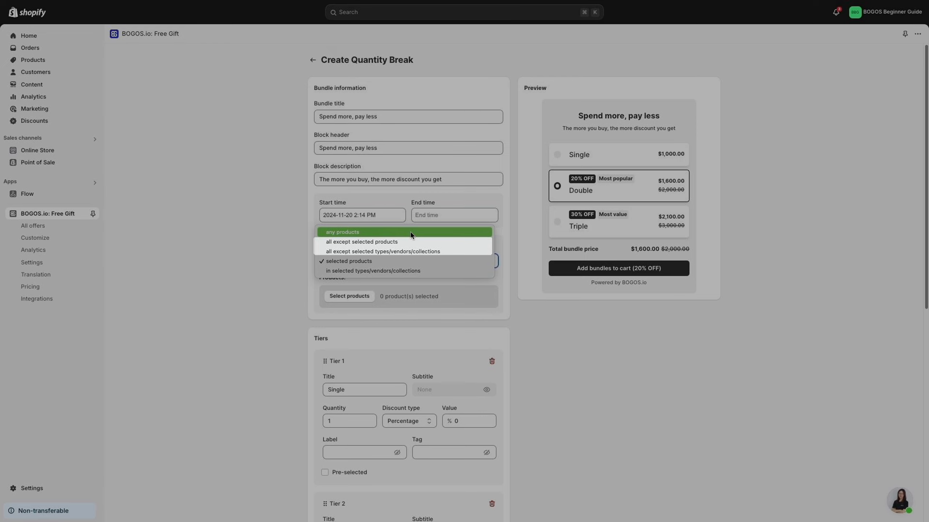
left_click(530, 292)
left_click(478, 295)
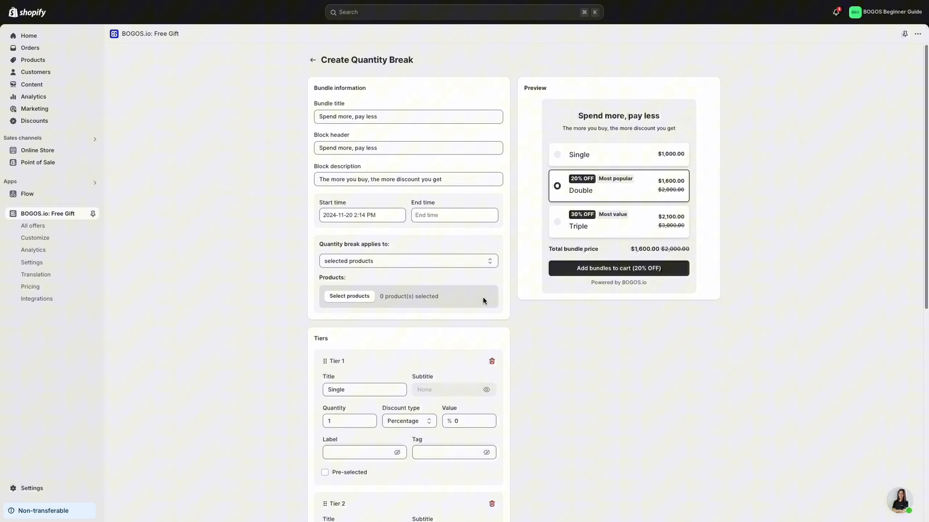
- Add Anti - Aging Night Moisturizer New Formula, Daylight Serum and Facial Toner as the quantity break's products, and collapse the product list
left_click(369, 299)
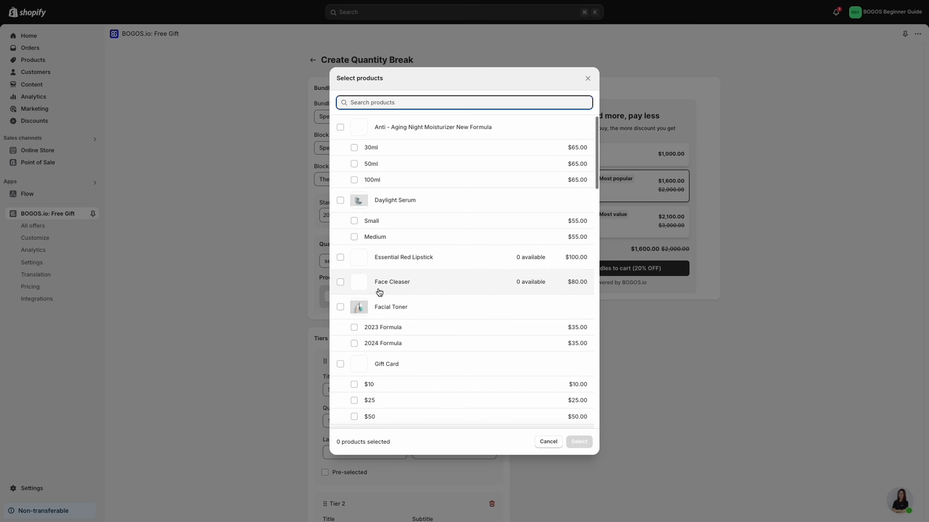
left_click(410, 135)
left_click(391, 201)
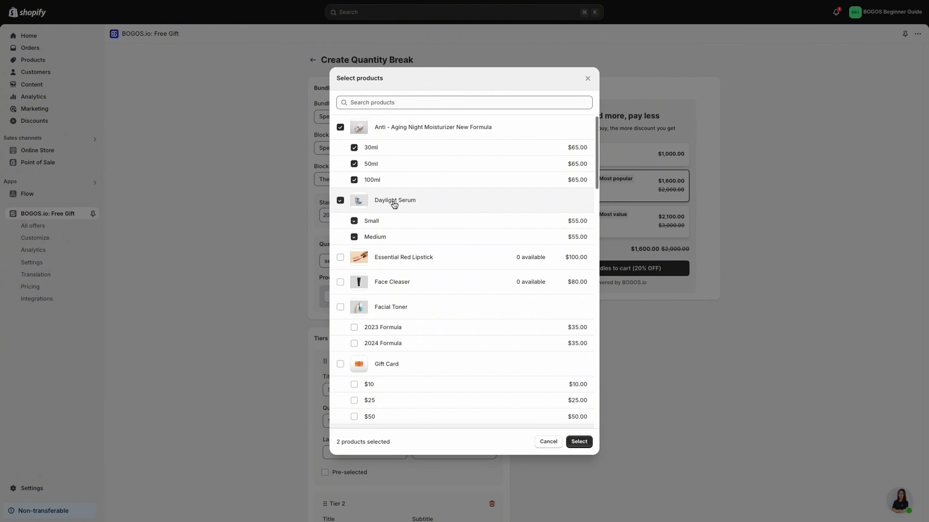
left_click(395, 306)
left_click(578, 442)
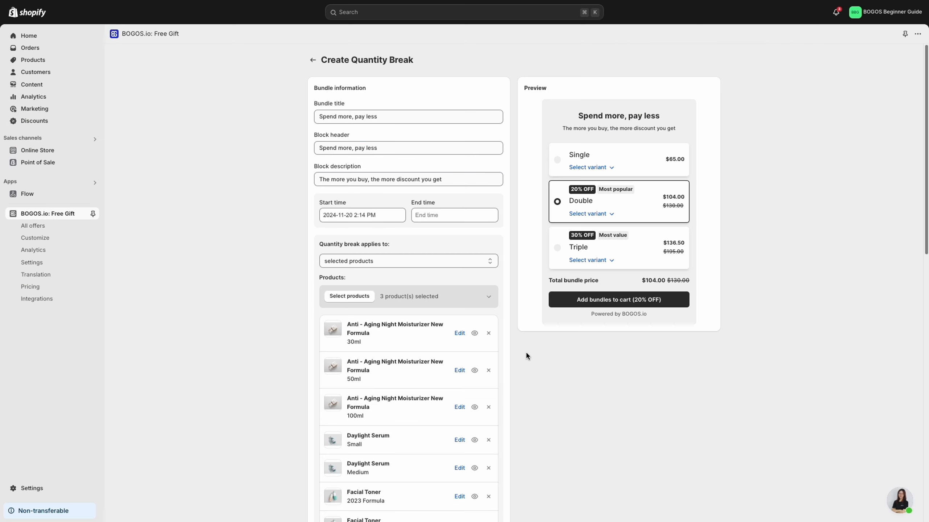
scroll(481, 307, "down", 2)
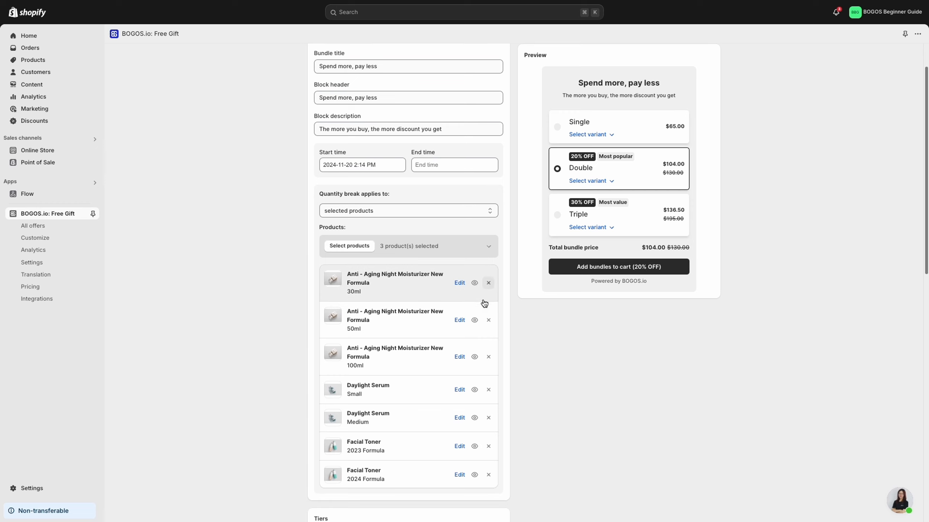
left_click(488, 252)
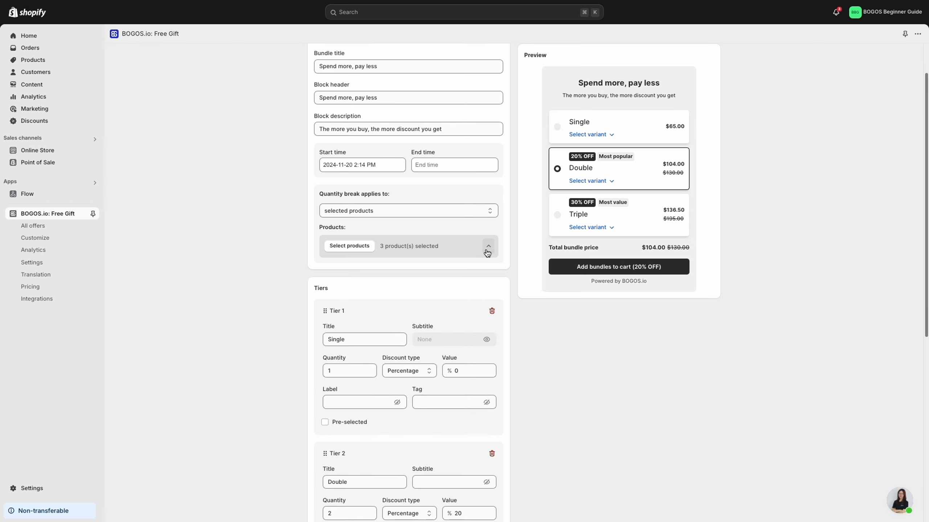
- Add a fourth discount tier below the 'Triple' tier
scroll(487, 252, "down", 1)
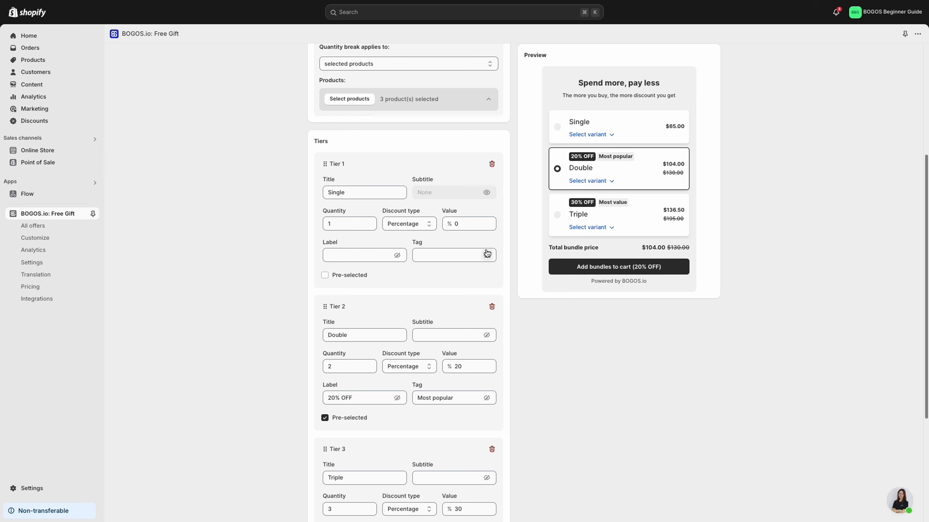
scroll(428, 304, "down", 3)
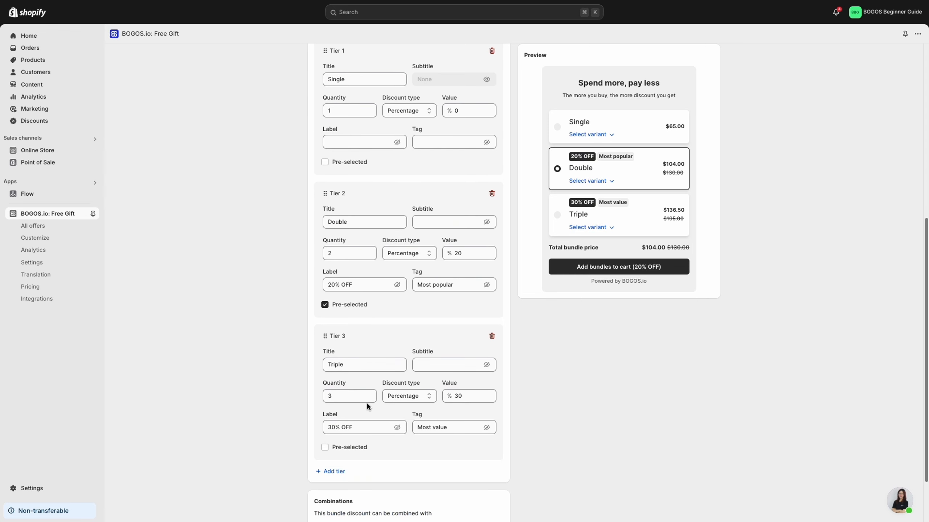
scroll(368, 406, "down", 1)
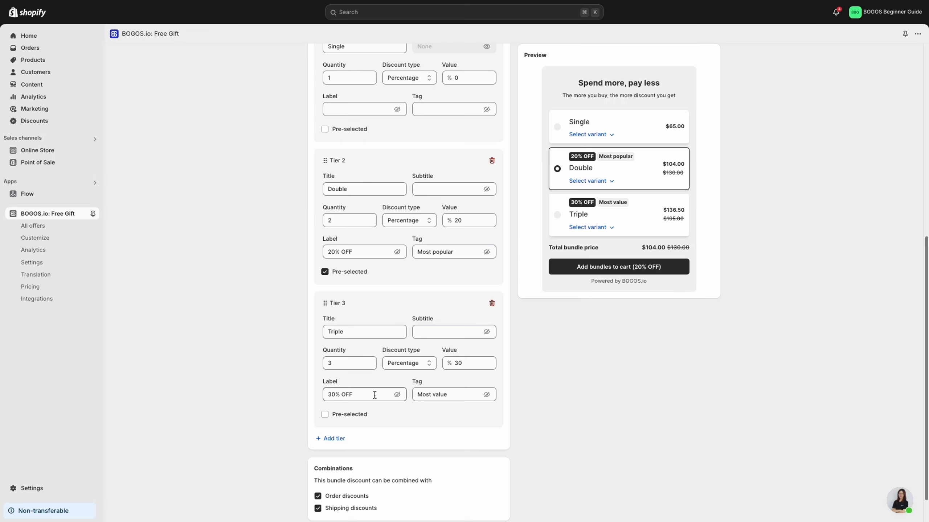
left_click(335, 439)
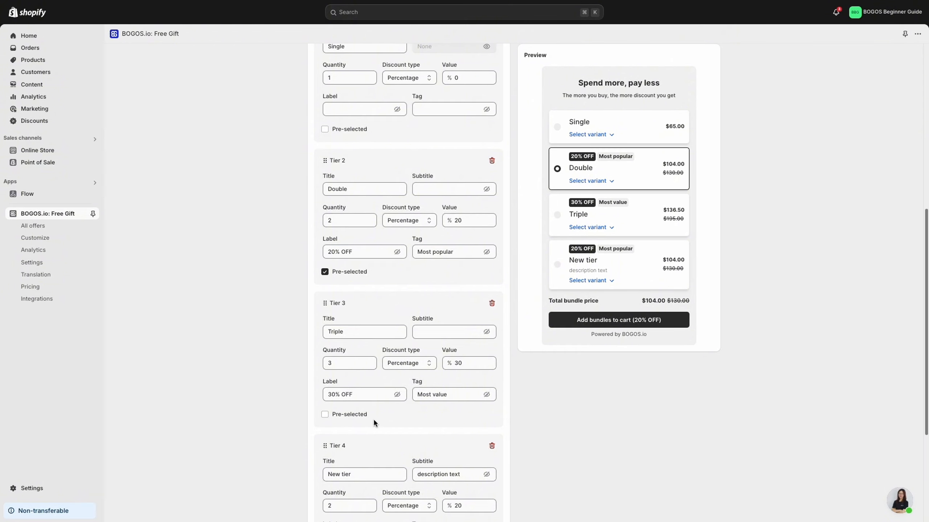
- Remove the 'Single' tier from the discount tiers
scroll(373, 420, "down", 1)
scroll(373, 411, "up", 5)
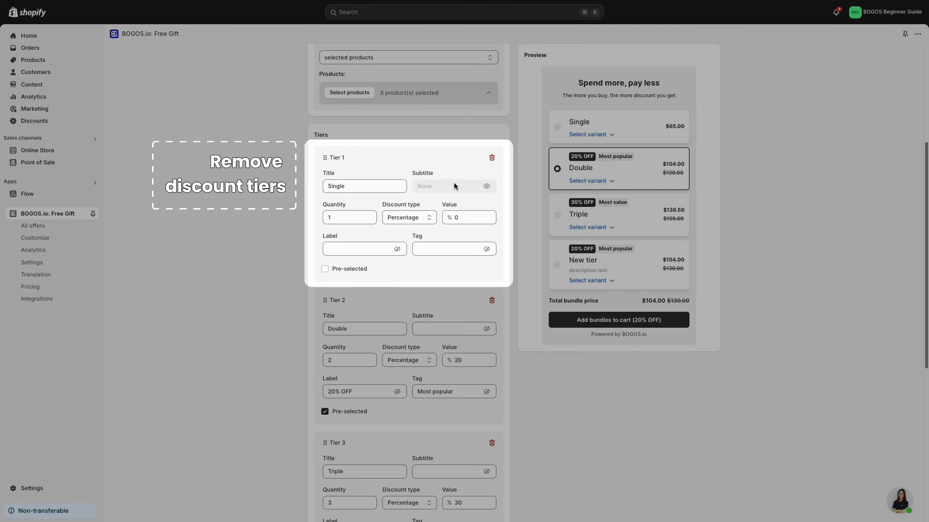
left_click(491, 158)
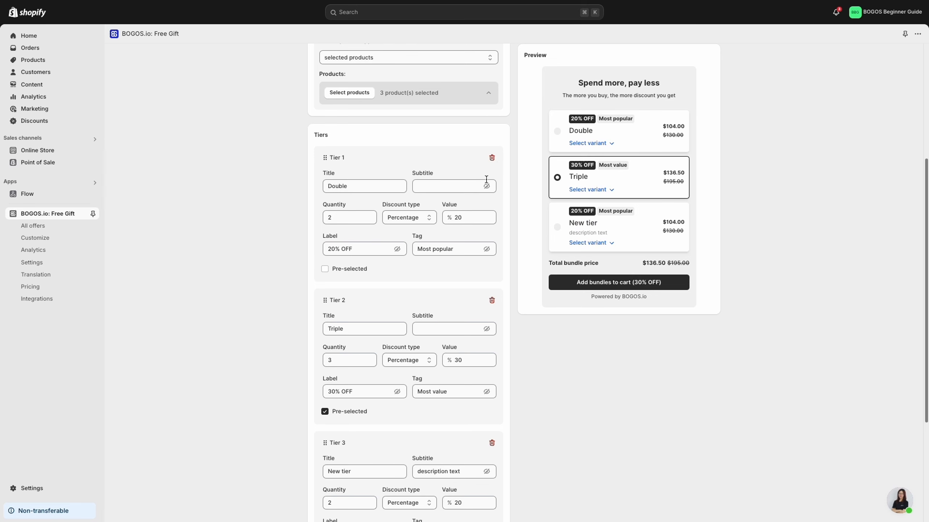
- Keep Percentage as Tier 1's discount type and set its title to 'Buy 2 get 20% off'
scroll(480, 183, "down", 3)
scroll(479, 183, "up", 2)
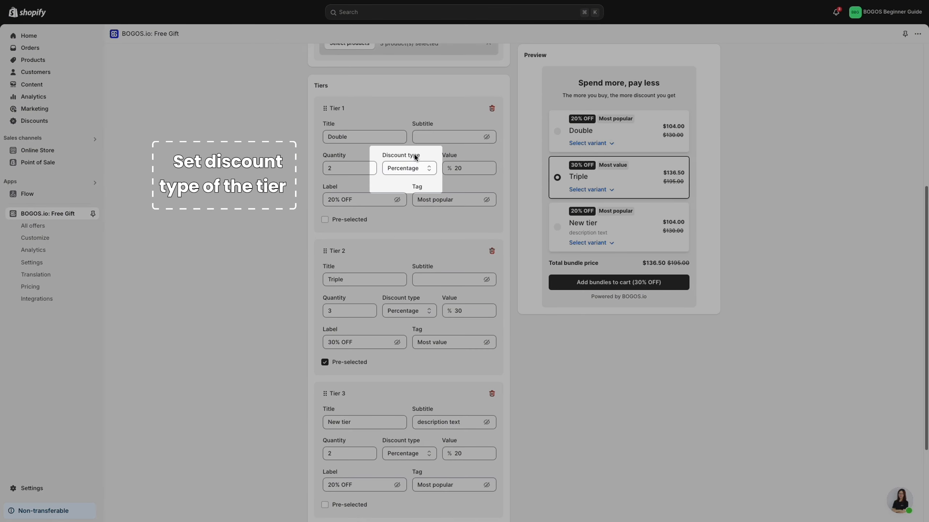
left_click(408, 168)
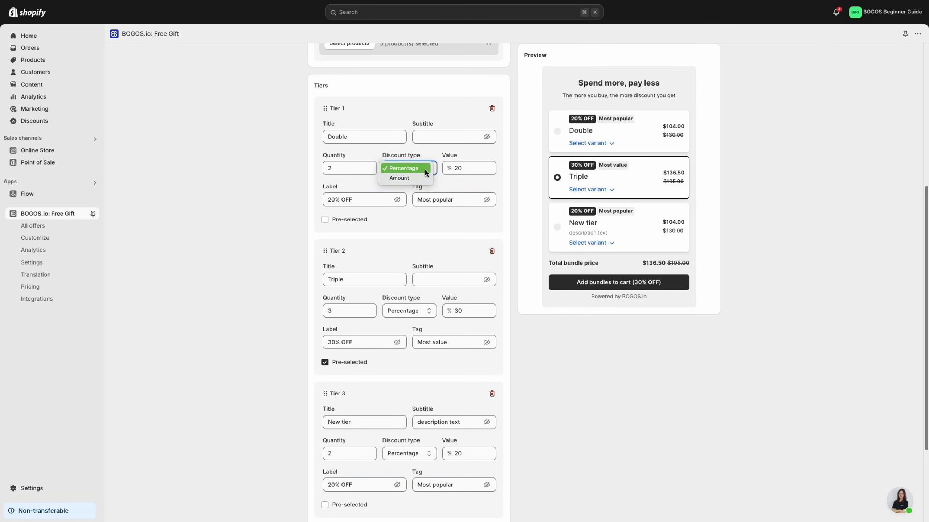
left_click(425, 170)
double_click(363, 139)
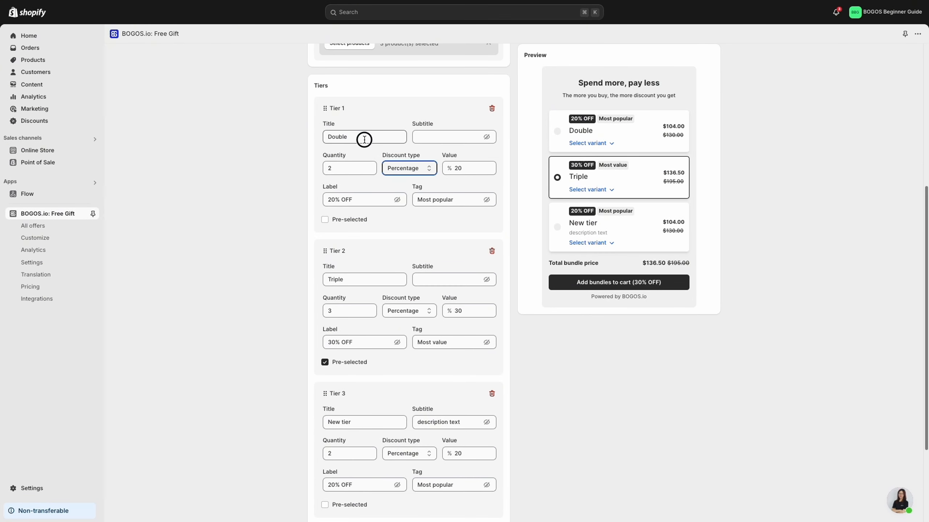
type("Buy 2 get 20% off")
- Reuse the Tier 1 title for Tier 2, adapting it to 'Buy 3 get 30% off'
key("super+a")
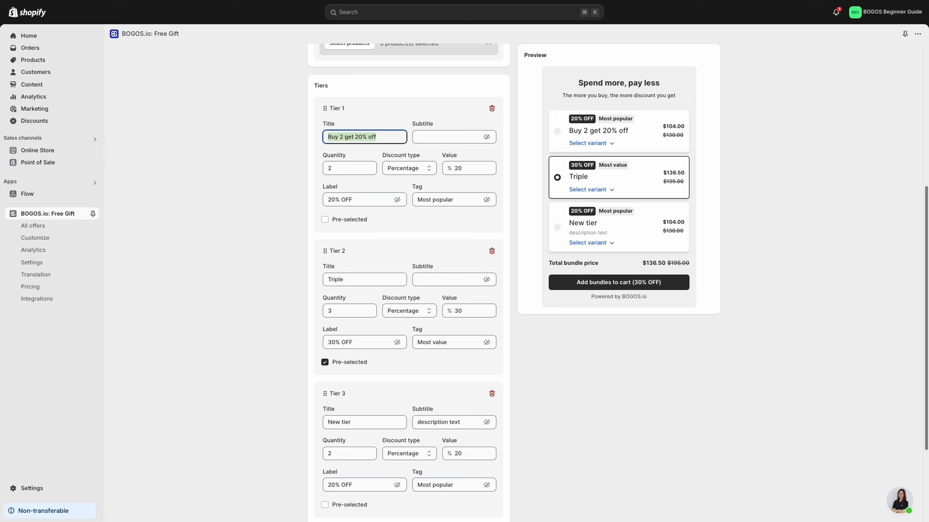
scroll(373, 143, "down", 1)
double_click(369, 266)
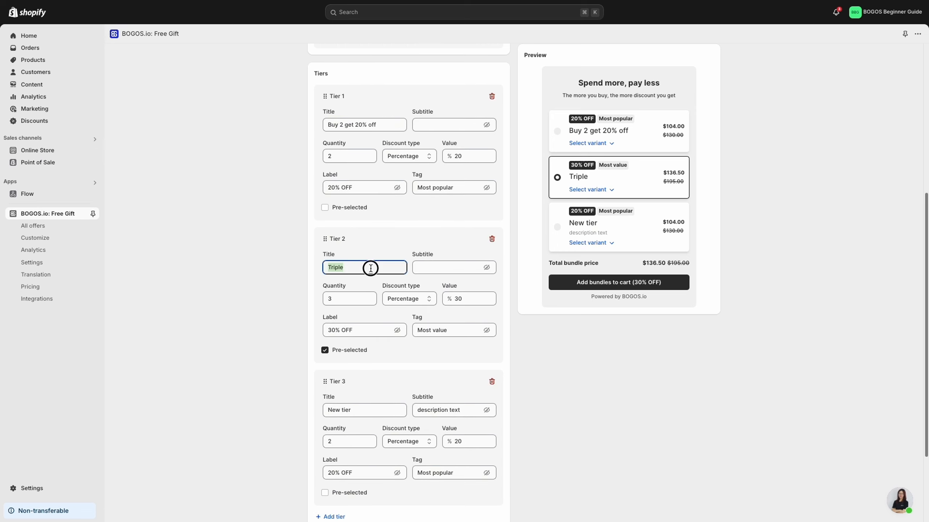
type("Buy 2 get 20% off")
left_click(344, 267)
key("BackSpace")
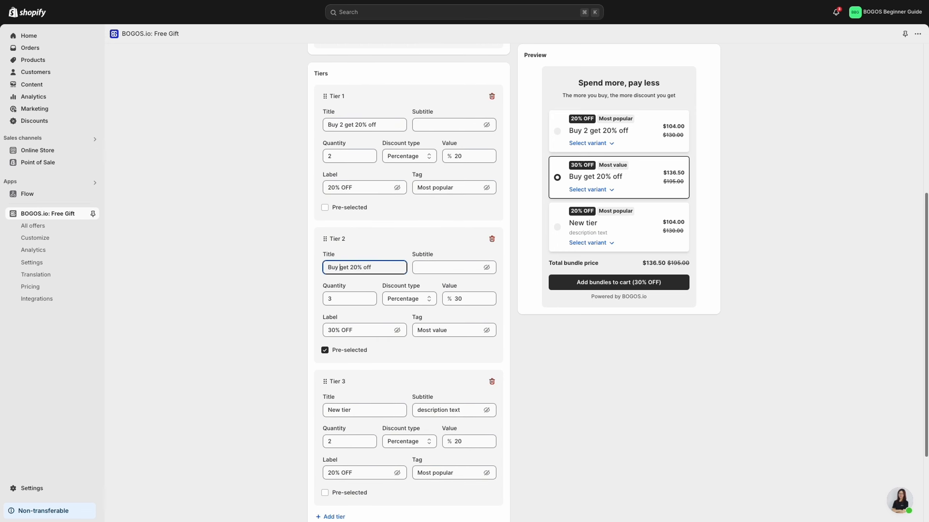
type("3")
left_click(360, 268)
key("BackSpace")
type("3")
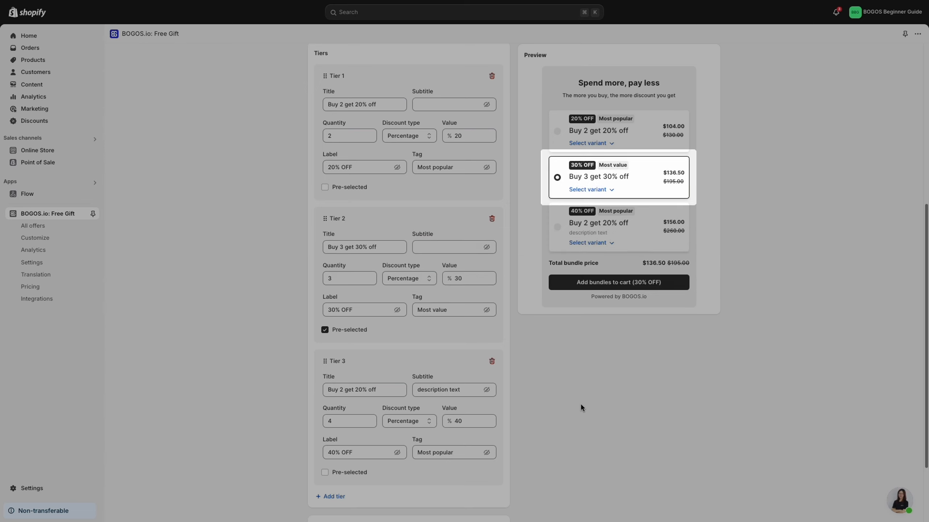
- Hide the label and tag of Tier 1, and the subtitle, tag and label of Tier 3
left_click(397, 167)
left_click(486, 167)
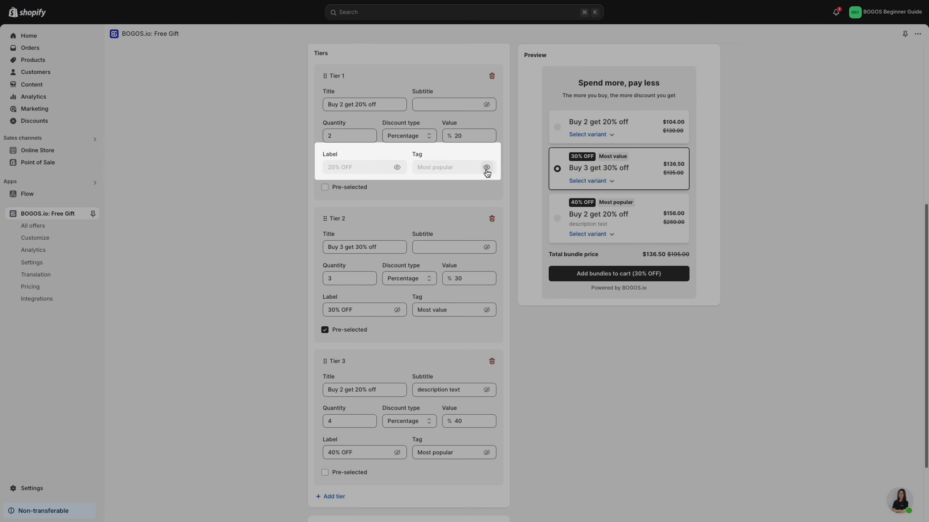
scroll(535, 358, "down", 1)
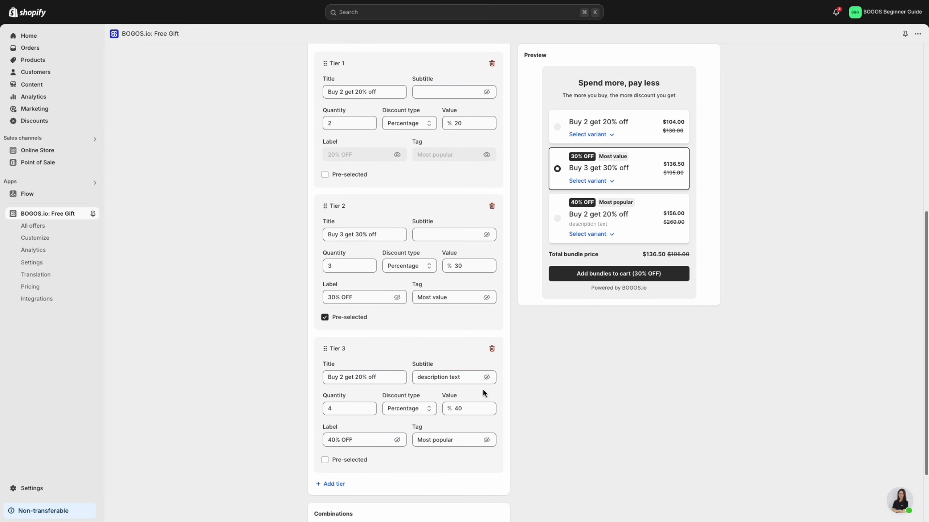
left_click(486, 377)
left_click(487, 440)
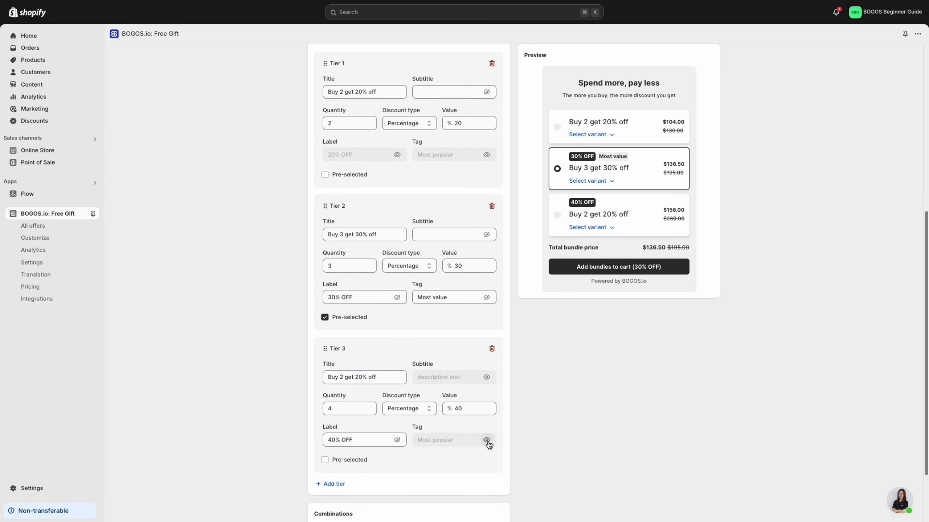
left_click(398, 440)
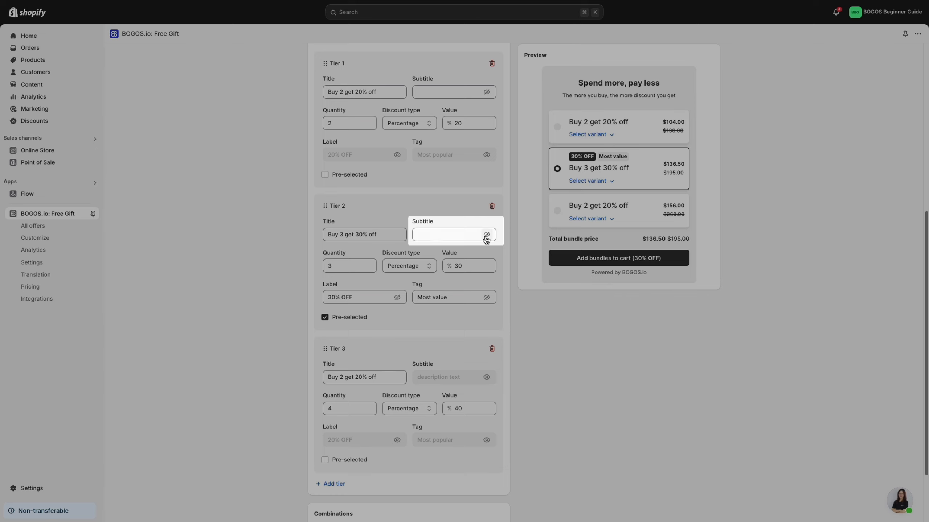
- Set Tier 2's subtitle to 'BFCM special offer' and keep that tier pre-selected
triple_click(461, 234)
type("BFCM")
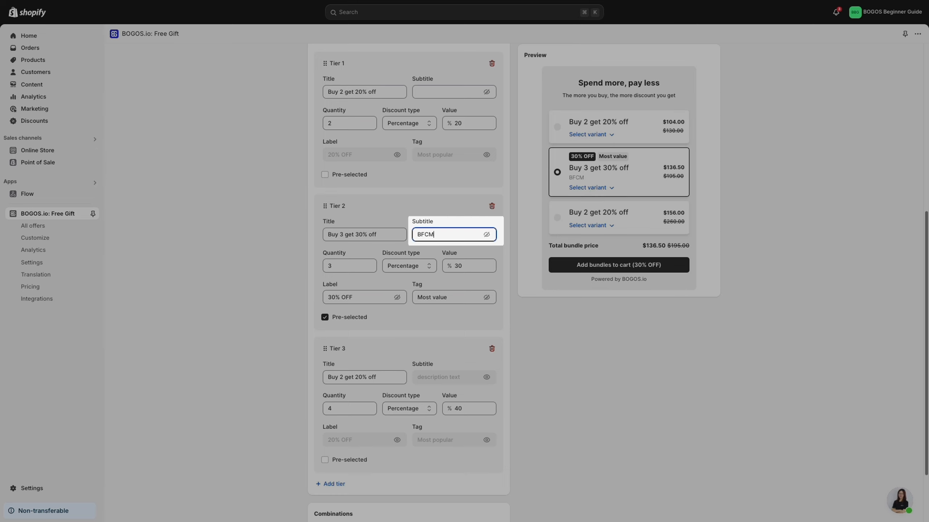
type(" special offer")
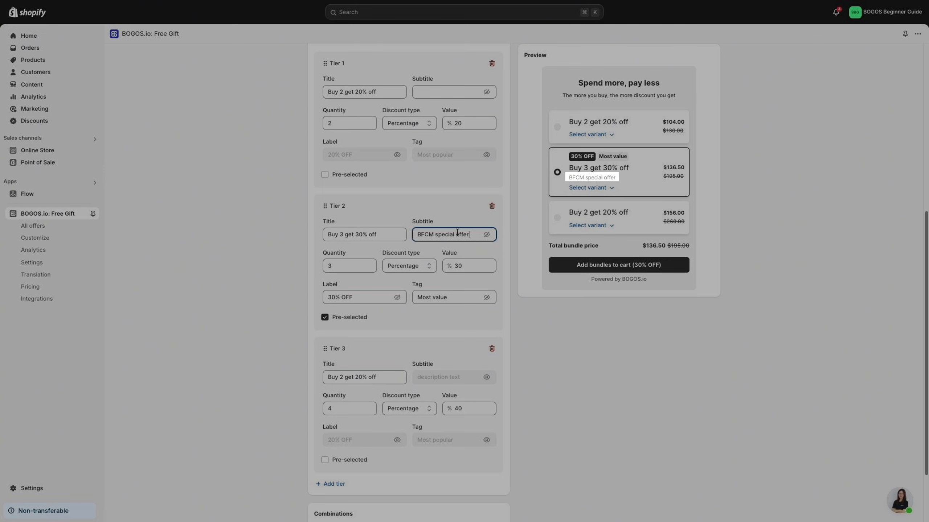
left_click(524, 286)
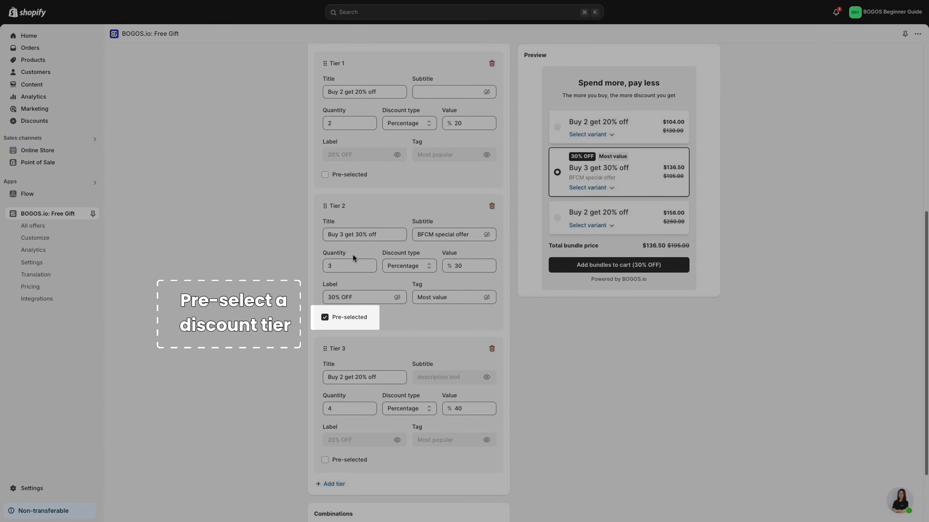
left_click(324, 317)
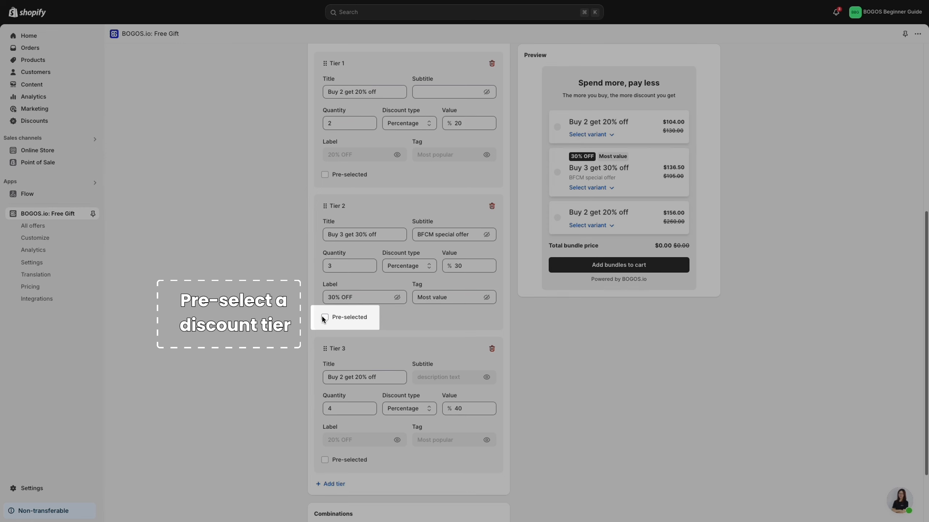
left_click(324, 318)
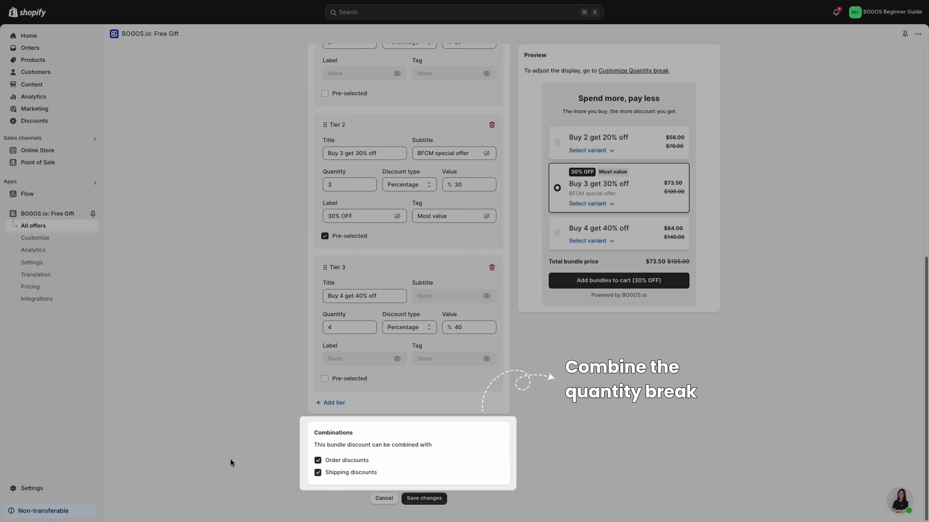
- Disallow combining the bundle discount with order discounts, keep shipping discounts allowed, and save the offer
left_click(318, 460)
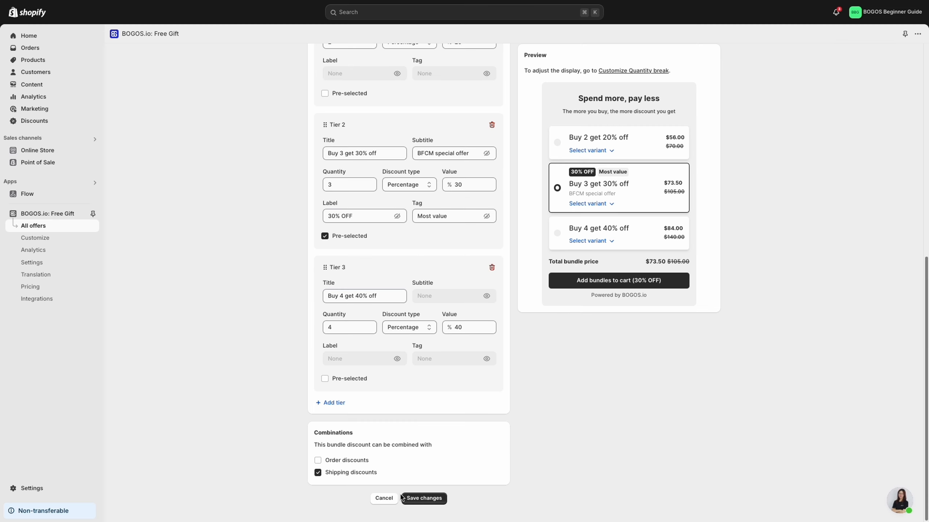
left_click(424, 498)
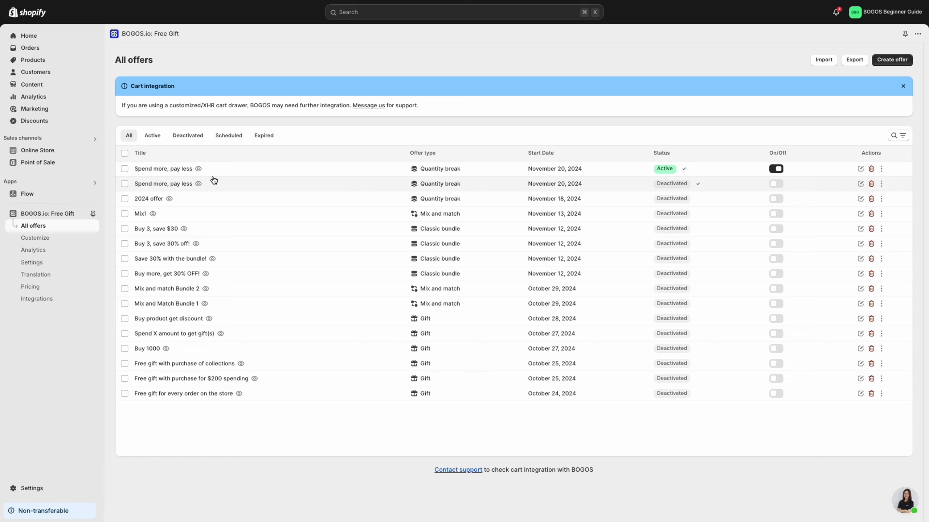
- View the active 'Spend more, pay less' quantity break bundle on the online store's product page
left_click(197, 169)
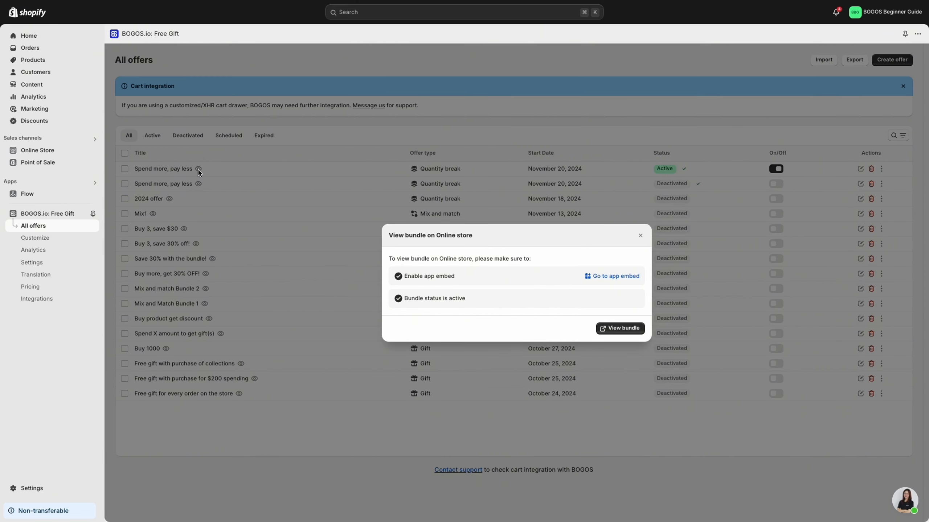
left_click(605, 330)
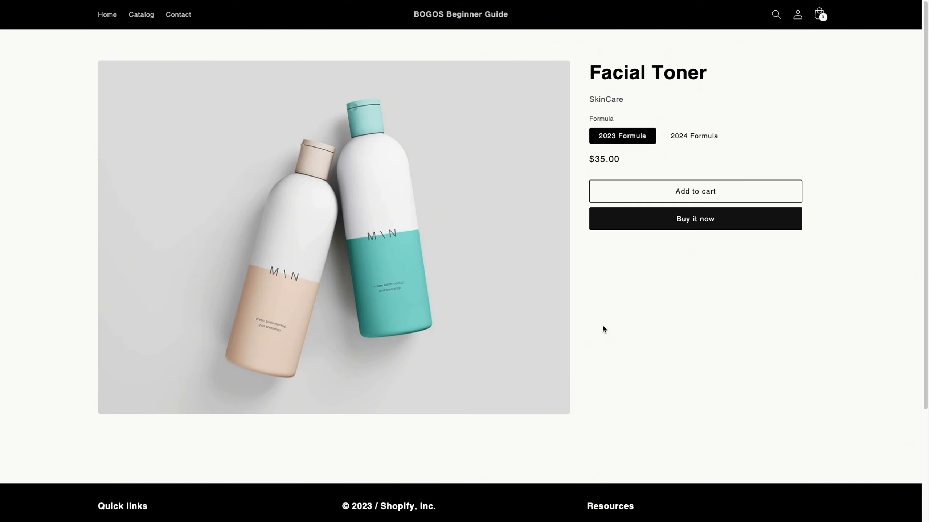
scroll(456, 466, "down", 1)
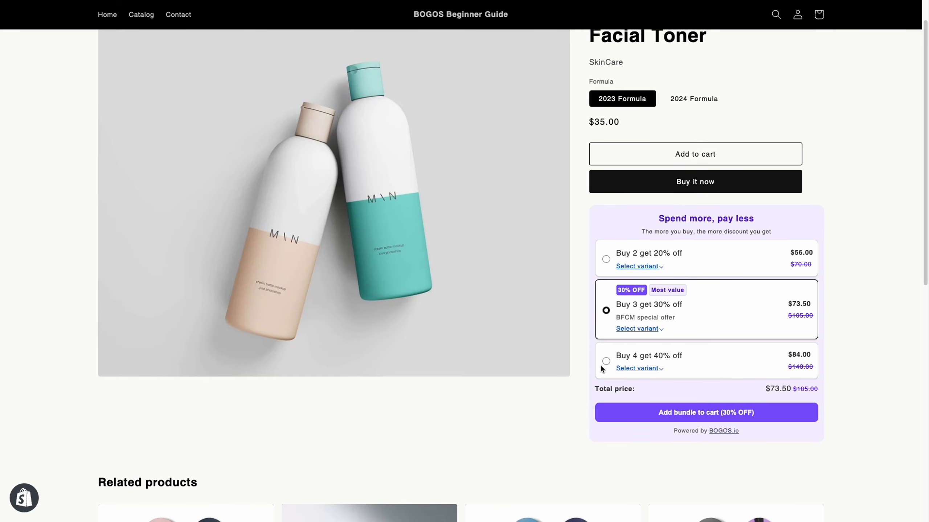
- Choose 2024 Formula for items 1 and 3 of the 'Buy 3 get 30% off' tier and add the bundle to the cart
left_click(647, 329)
scroll(665, 340, "down", 1)
left_click(687, 343)
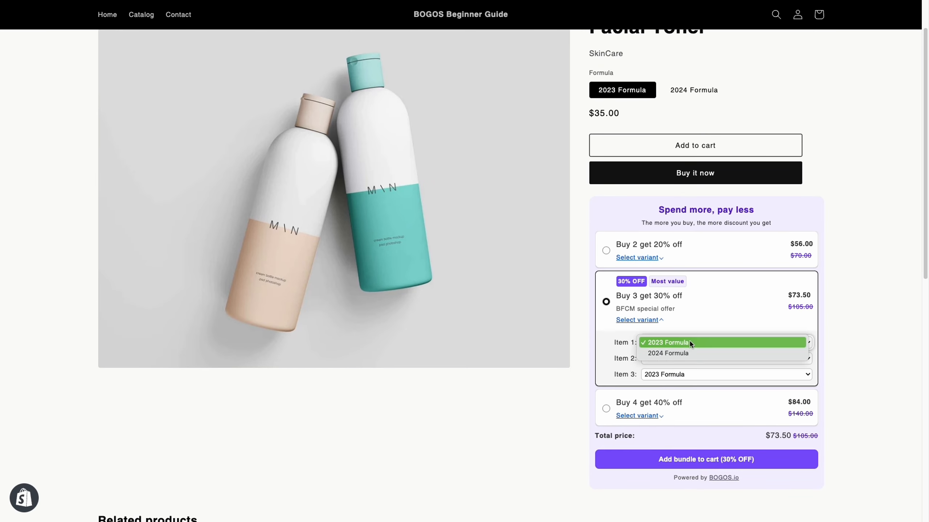
left_click(690, 354)
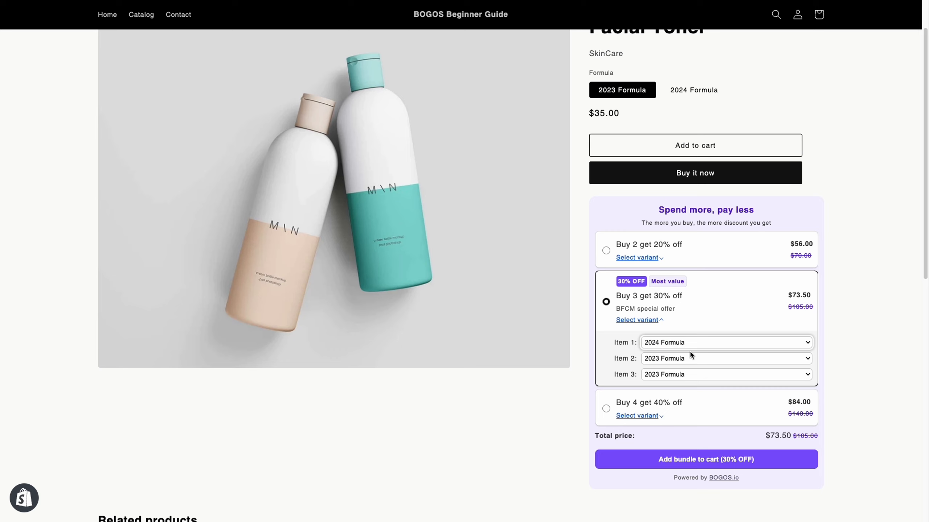
left_click(697, 373)
left_click(686, 386)
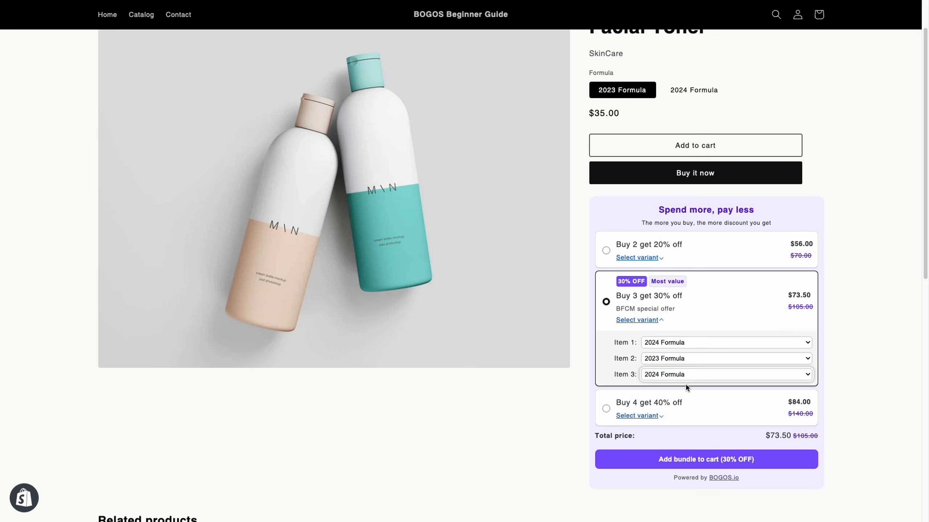
scroll(569, 405, "down", 2)
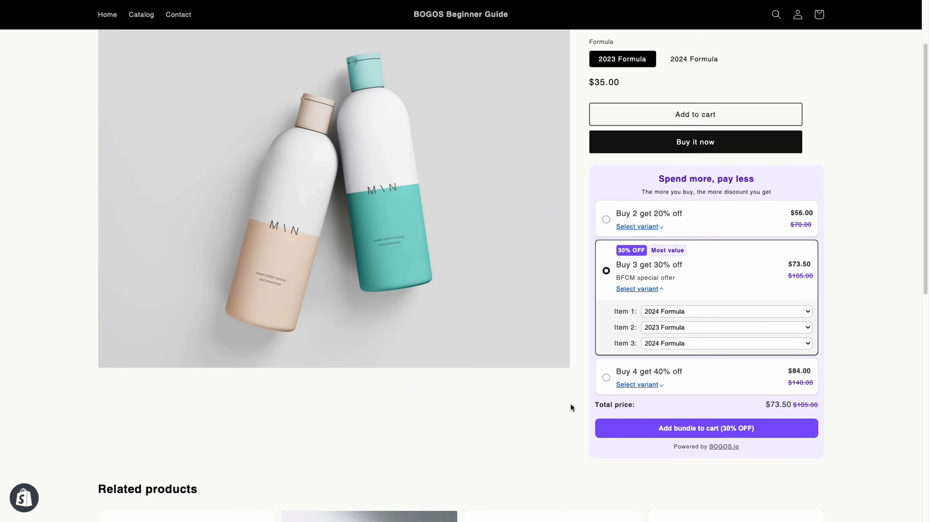
left_click(635, 421)
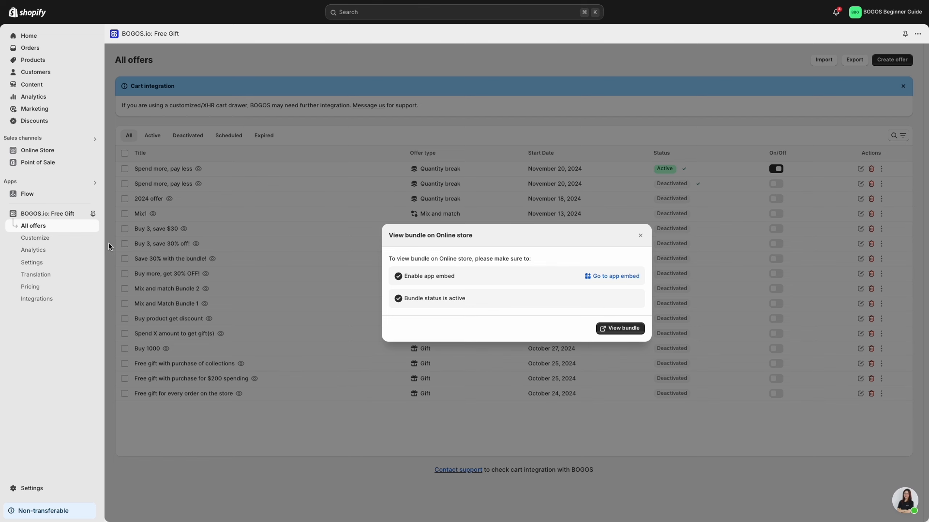
- Return to the BOGOS app, open the quantity break widget customization and change its button text to 'Add deal to cart'
left_click(92, 238)
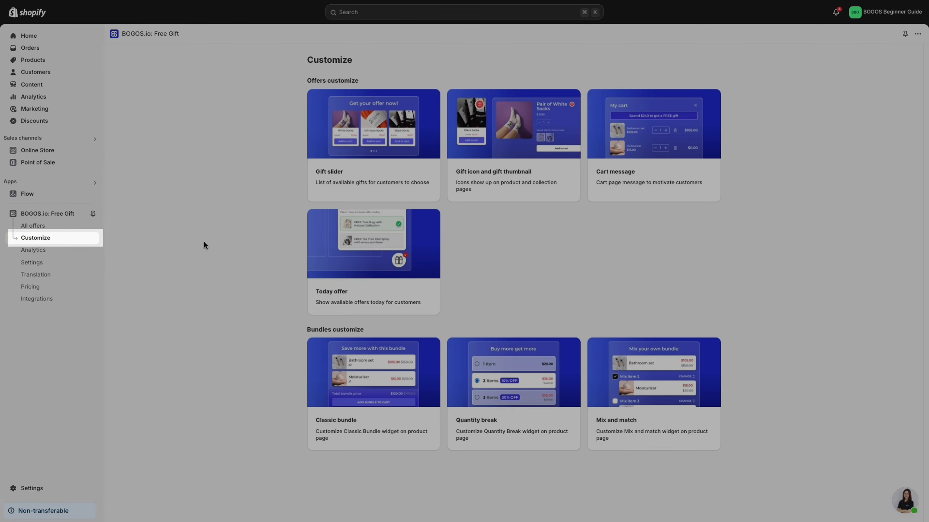
left_click(468, 371)
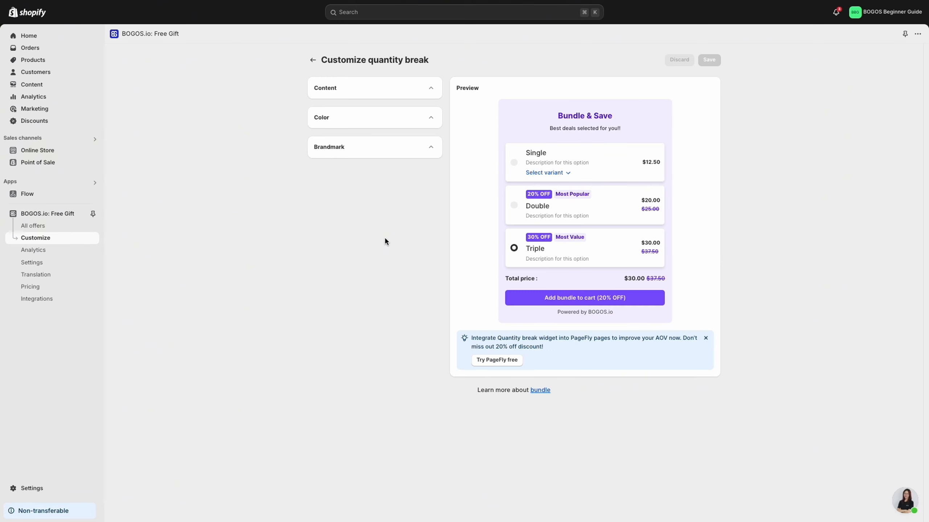
left_click(389, 90)
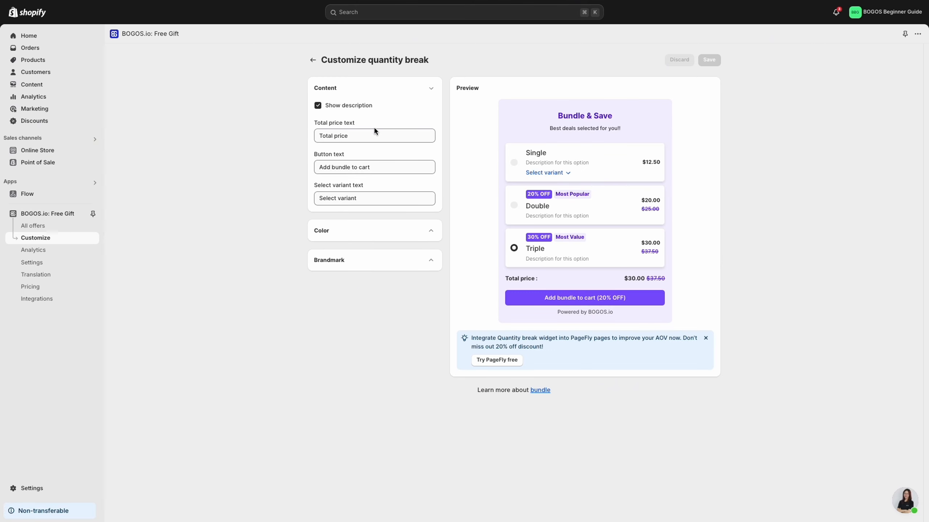
double_click(340, 167)
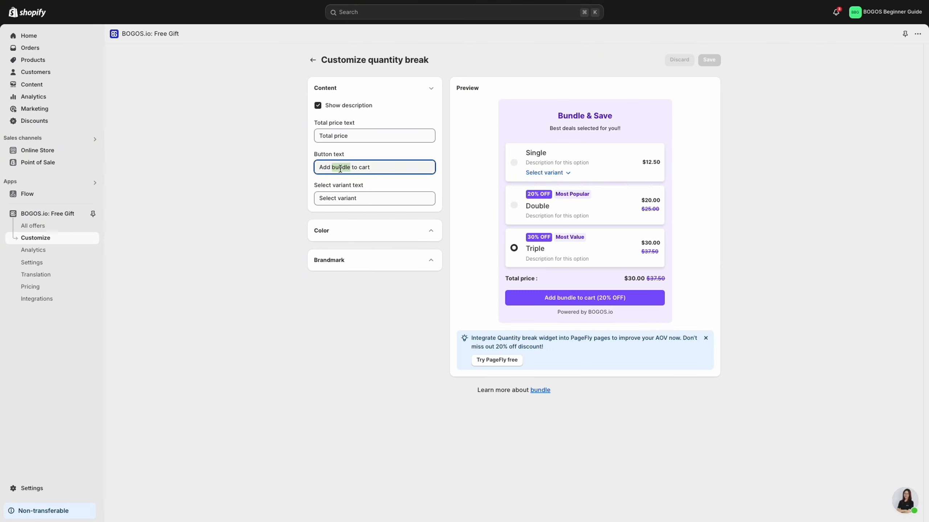
type("deal")
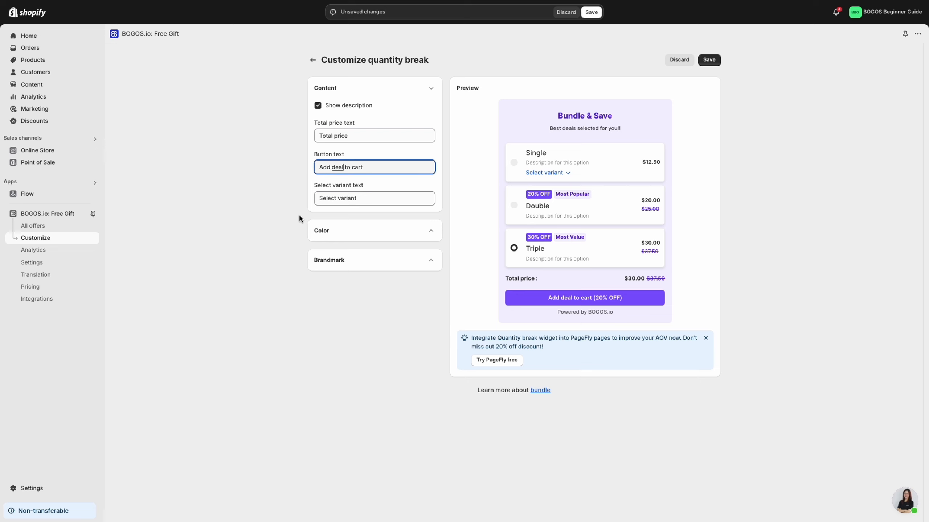
left_click(298, 210)
- Apply the green color theme to the quantity break widget and save the customization
left_click(351, 232)
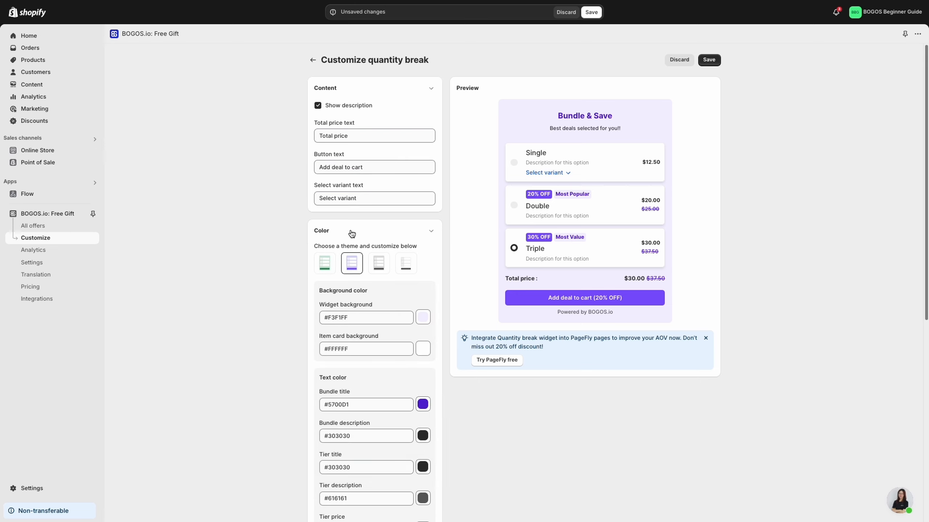
scroll(351, 233, "down", 2)
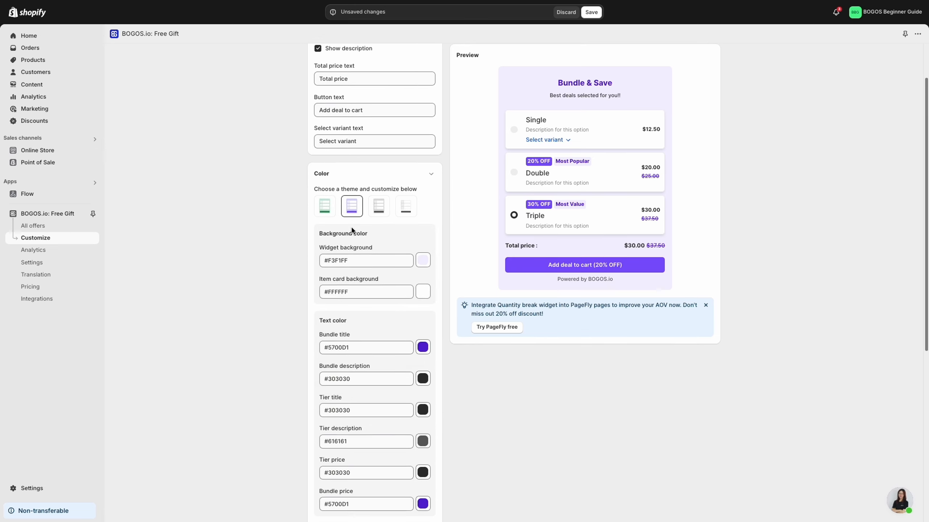
scroll(352, 231, "down", 3)
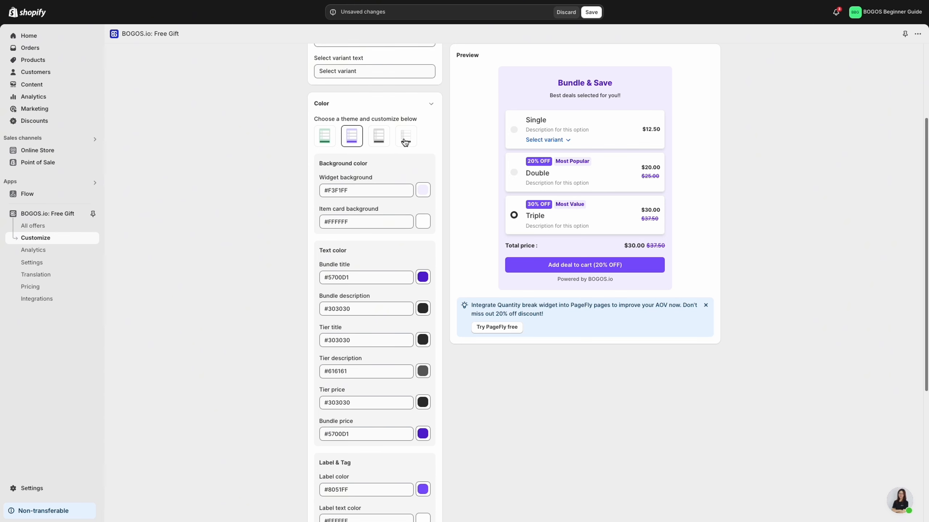
left_click(405, 141)
left_click(331, 143)
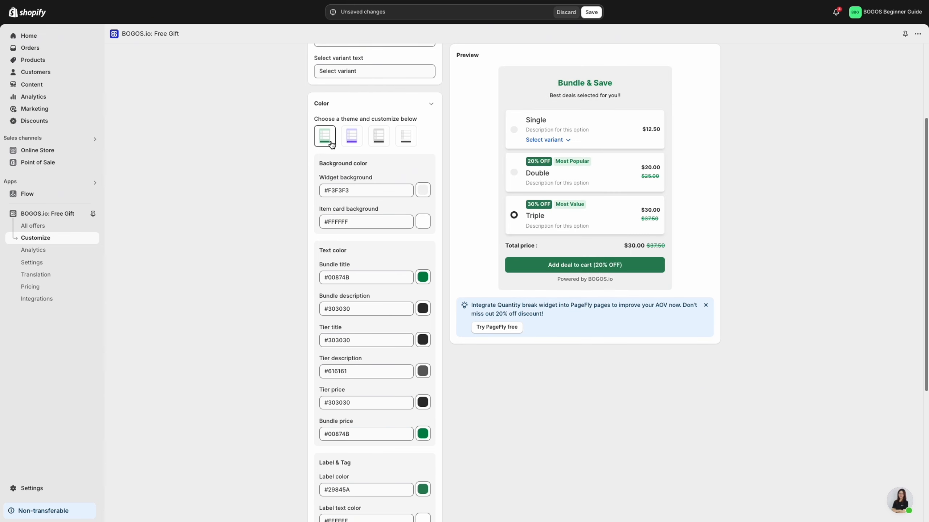
scroll(306, 167, "down", 4)
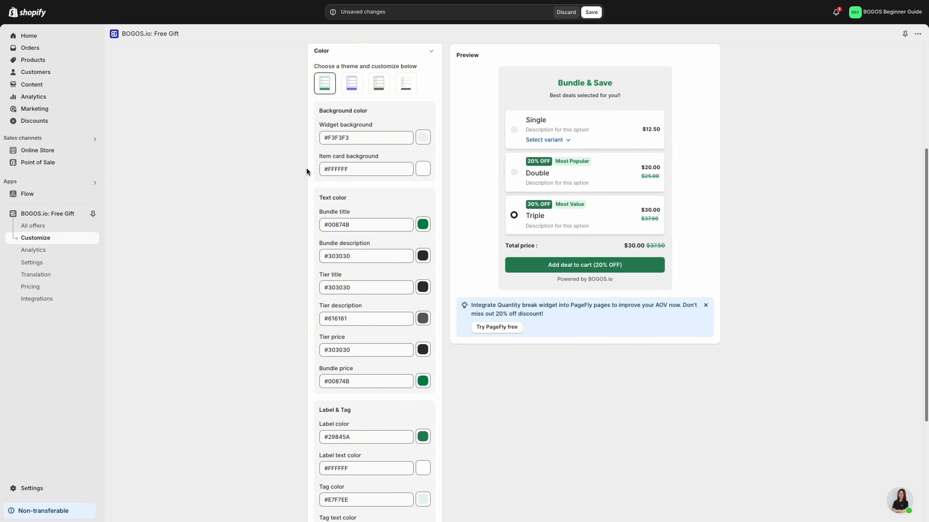
scroll(306, 167, "up", 6)
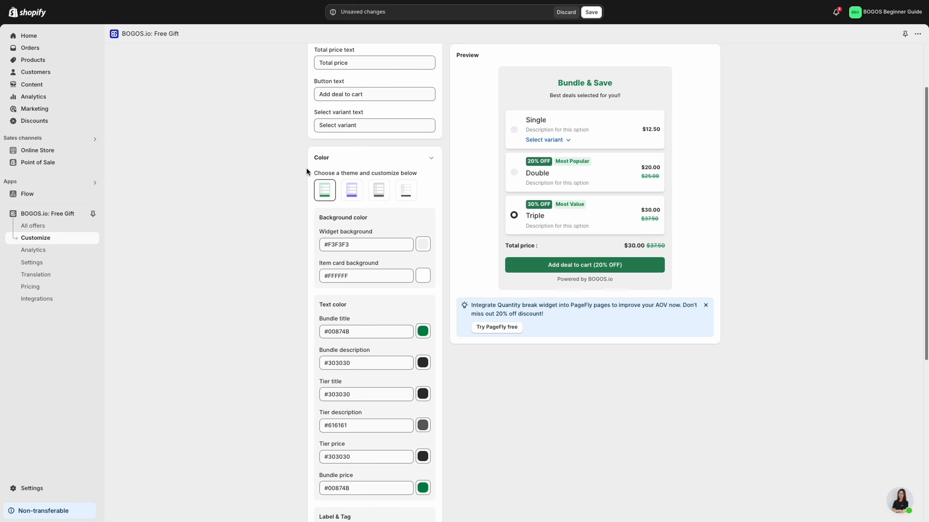
scroll(306, 167, "up", 2)
left_click(591, 12)
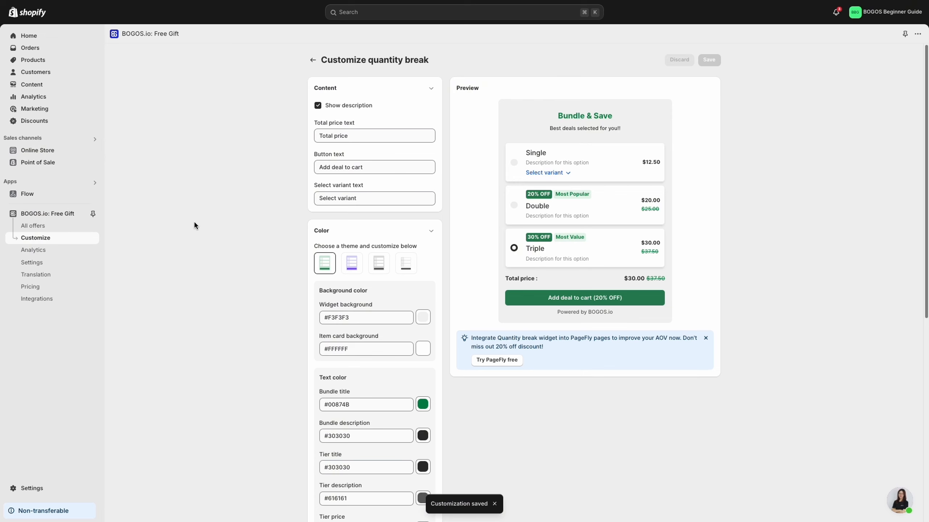
- Reopen the active 'Spend more, pay less' bundle on the online store to check the customized widget
left_click(33, 225)
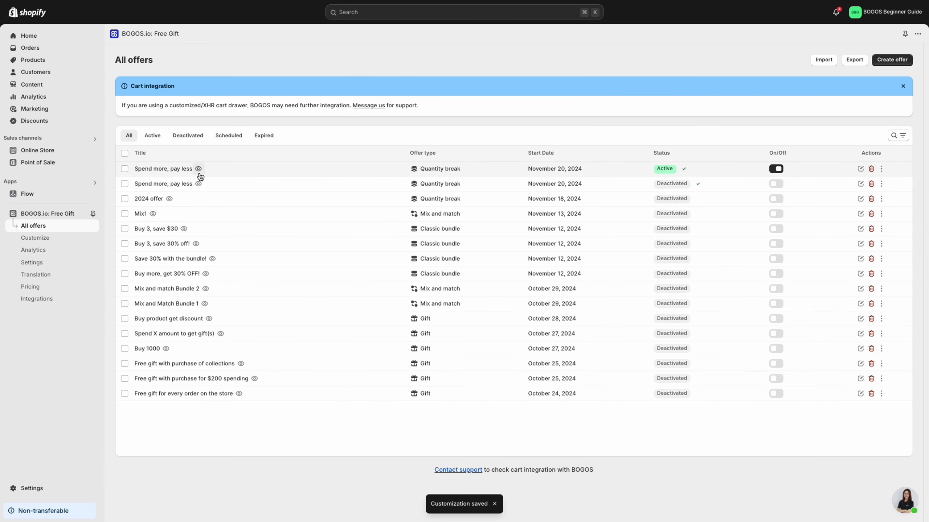
left_click(199, 169)
left_click(620, 330)
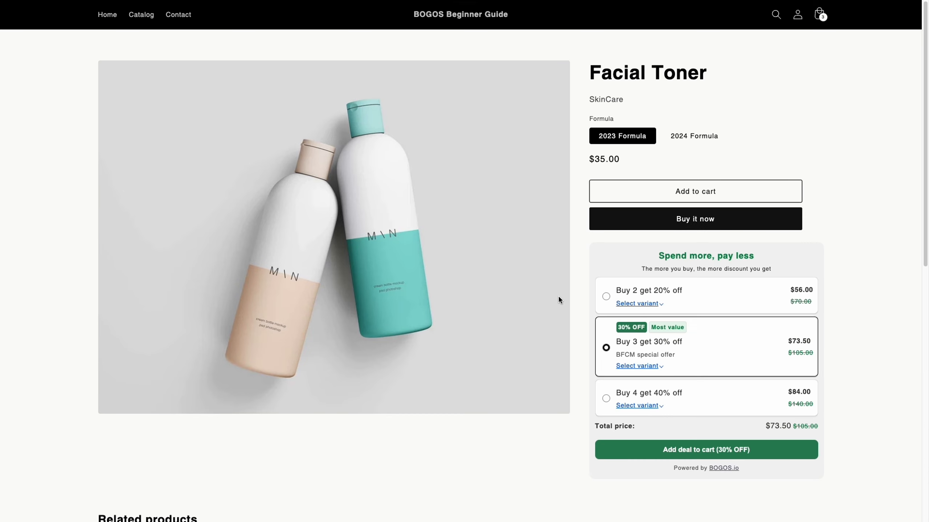
scroll(559, 298, "down", 1)
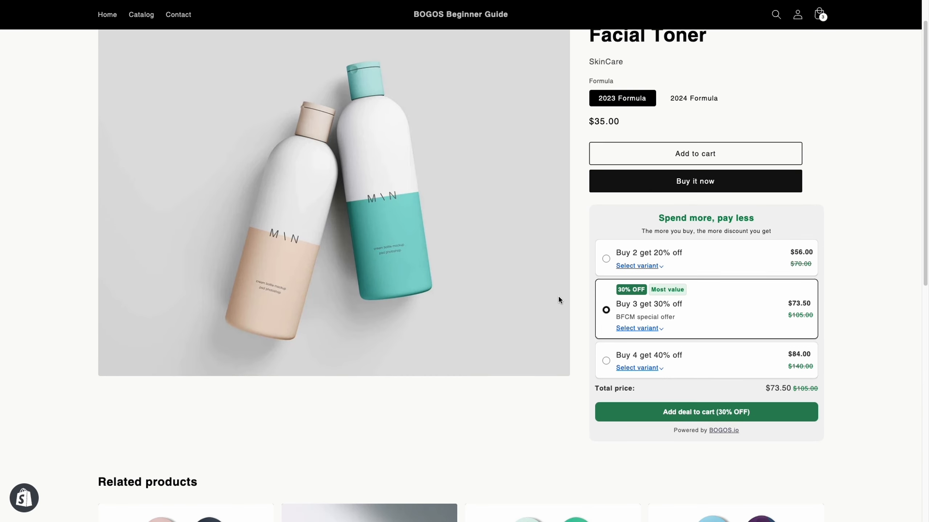